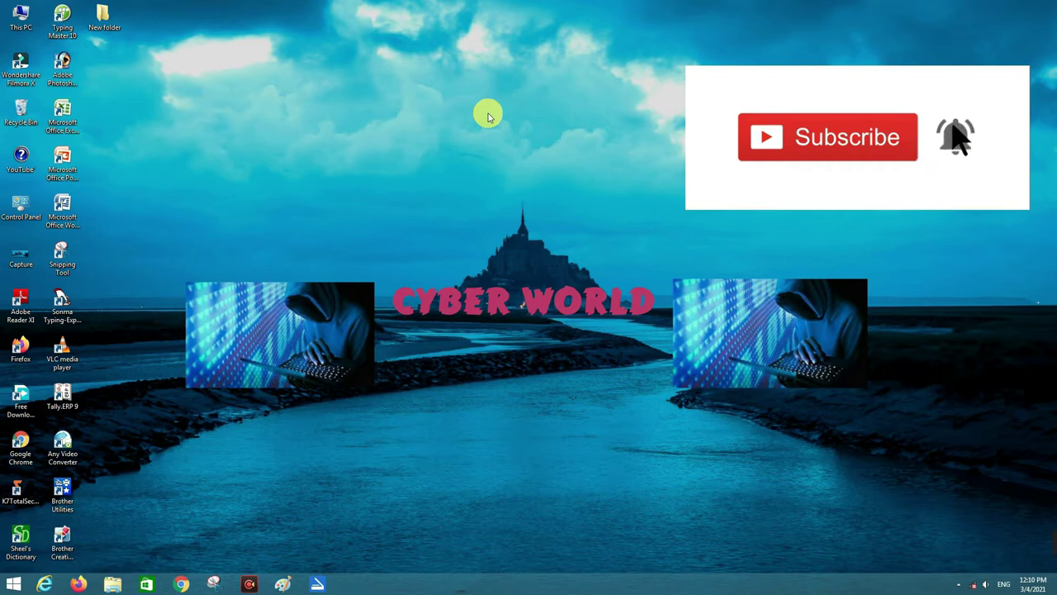
Start Word with a blank Document1, the Insert tab showing and the cursor on the page
right_click(455, 248)
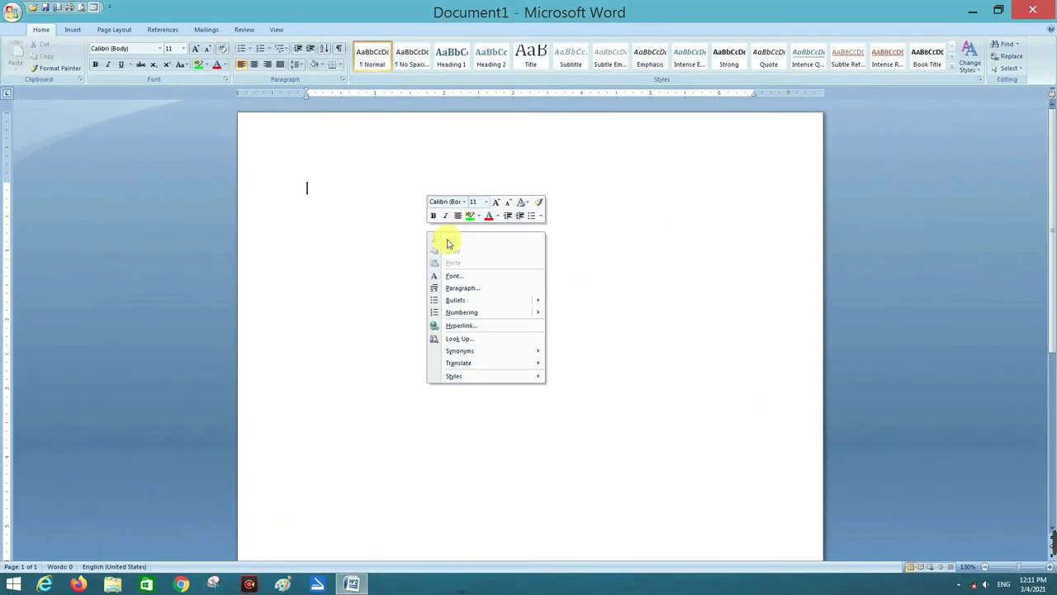
click(329, 198)
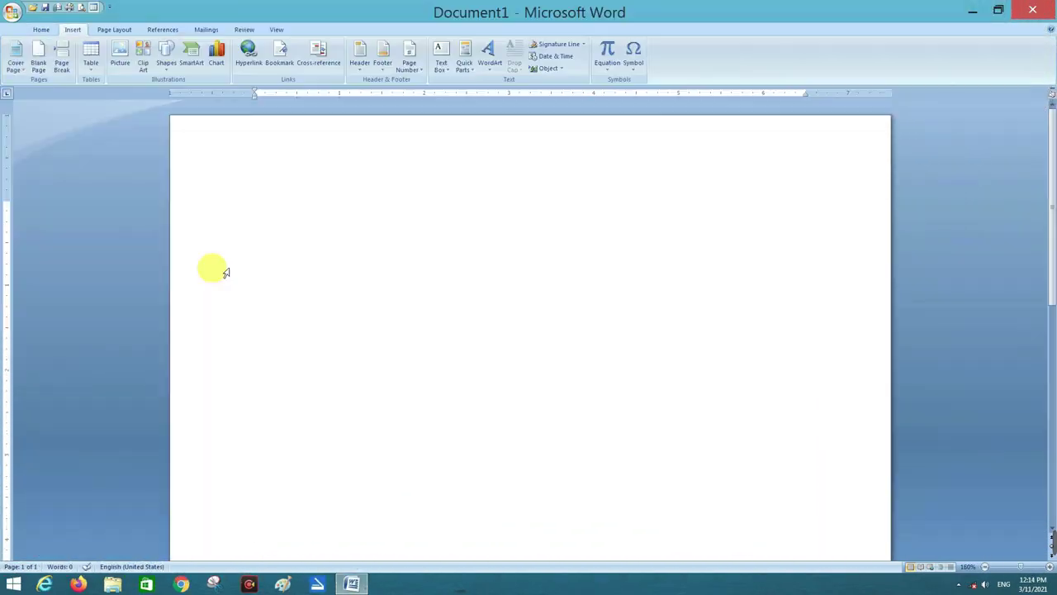
click(41, 29)
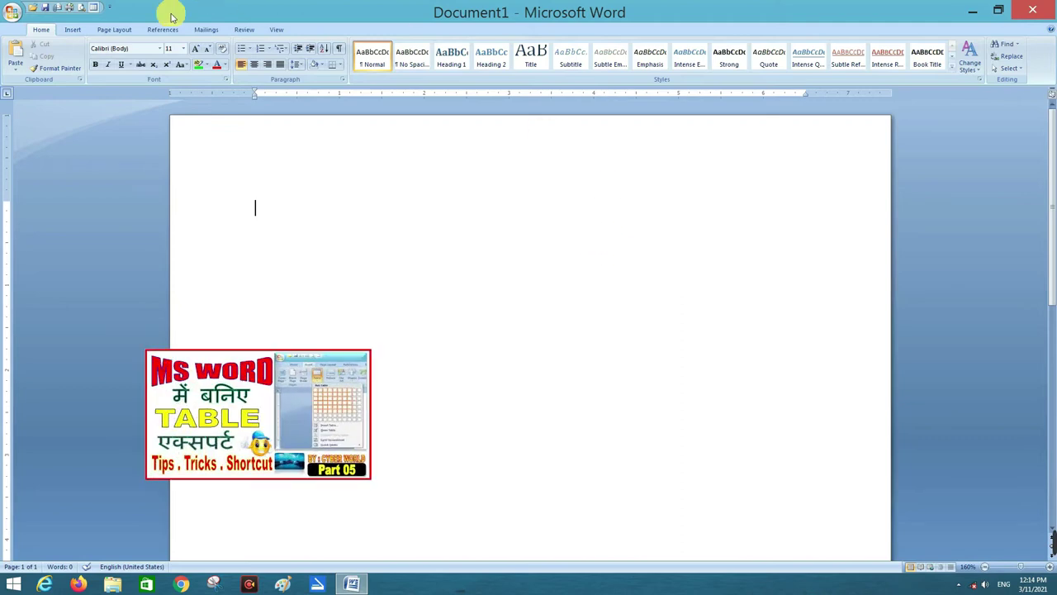
click(73, 30)
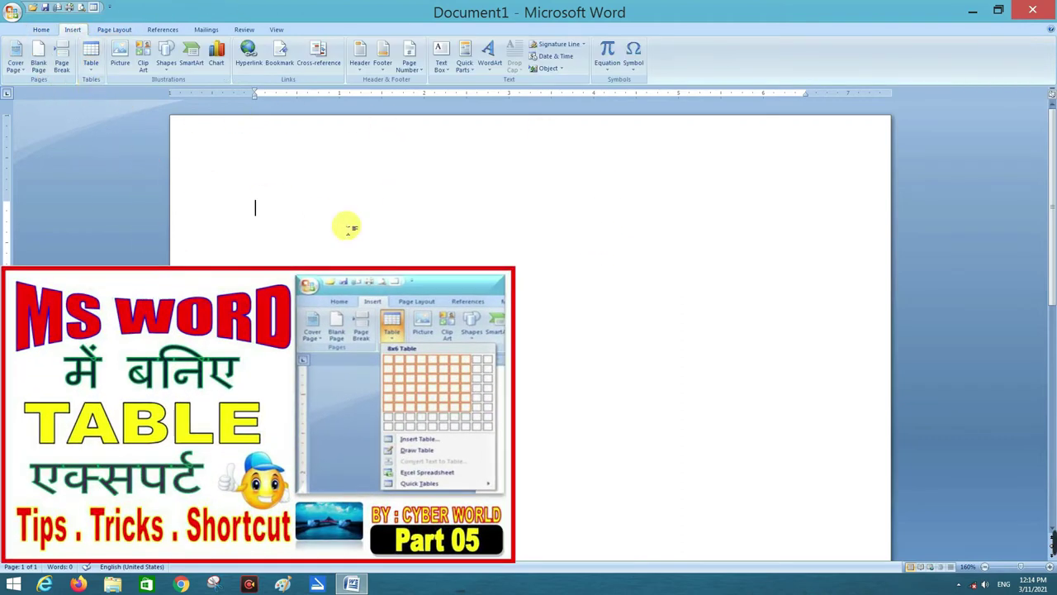
click(304, 229)
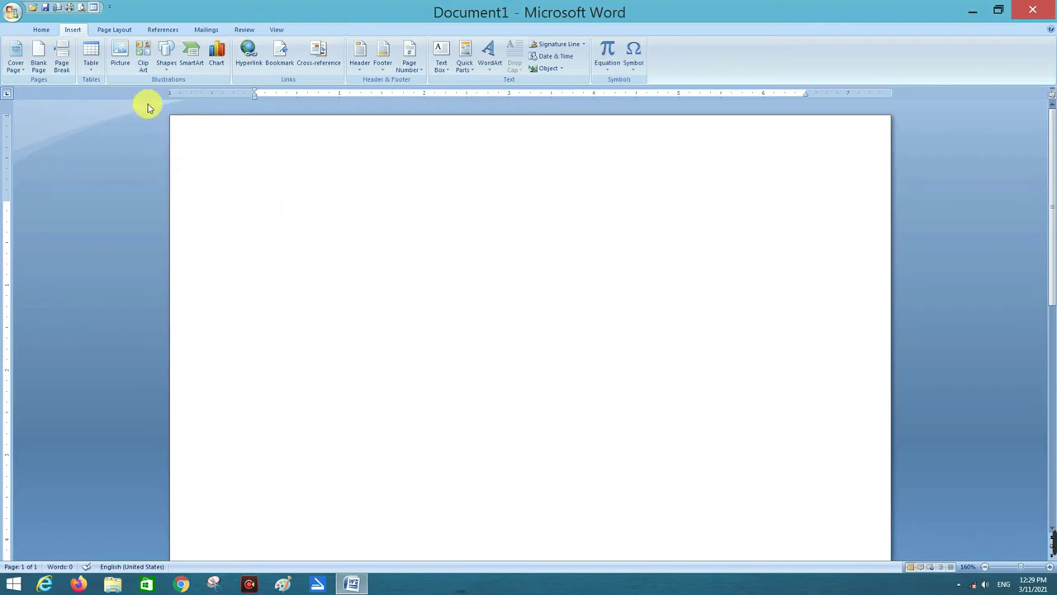
Insert the first Ganesha statue image from Desktop\New folder onto the page
click(125, 69)
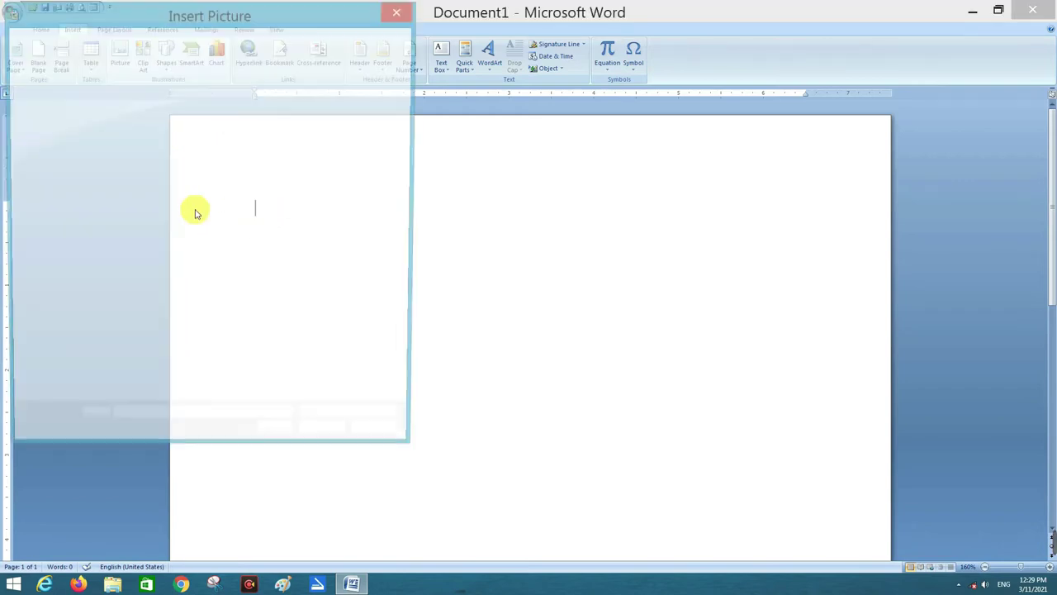
click(401, 10)
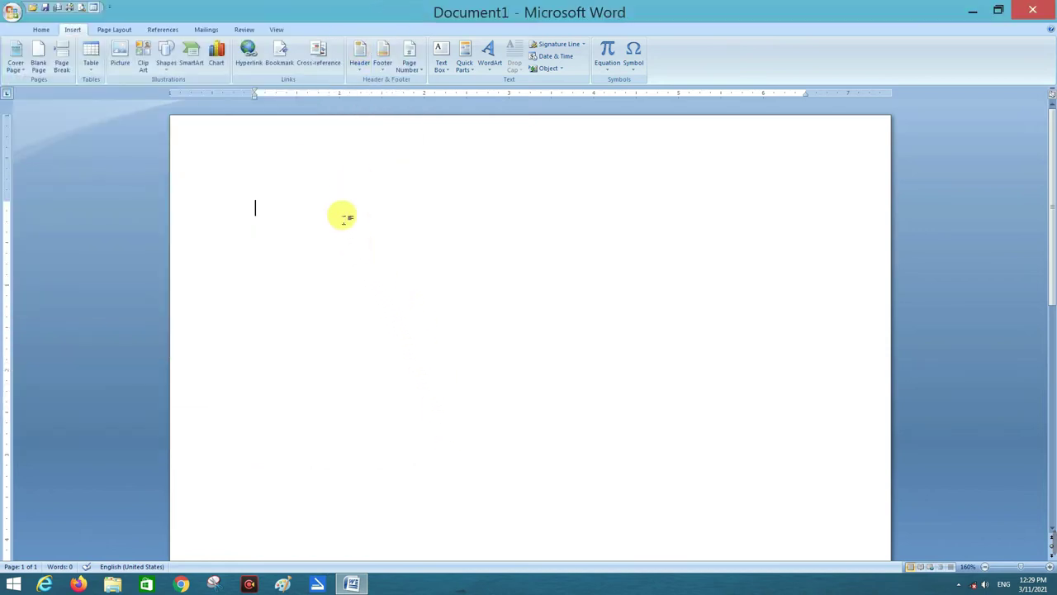
click(123, 56)
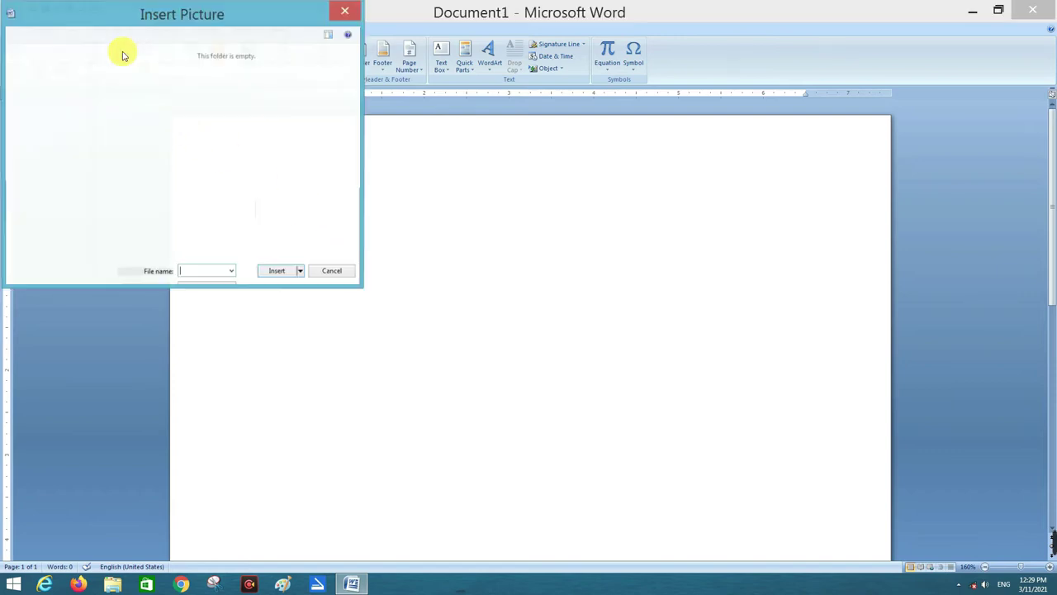
drag(146, 24, 189, 55)
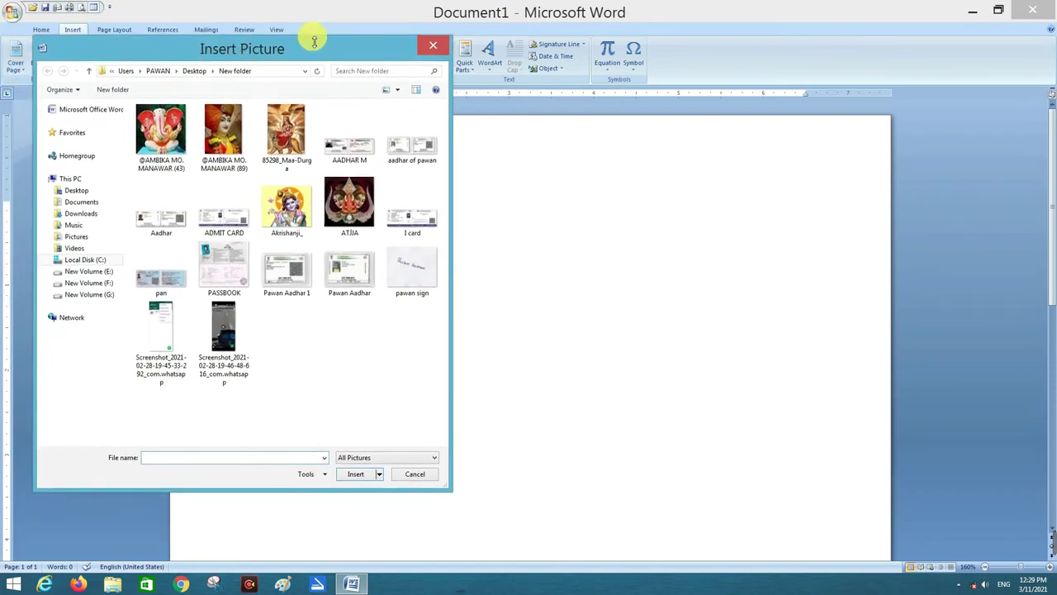
drag(452, 492, 308, 342)
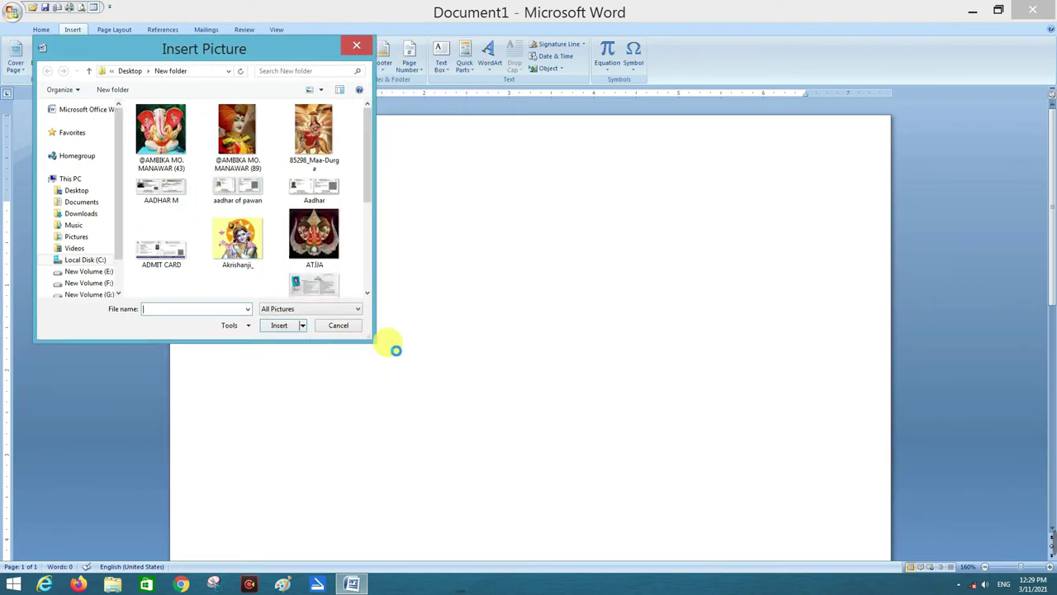
drag(379, 344, 376, 321)
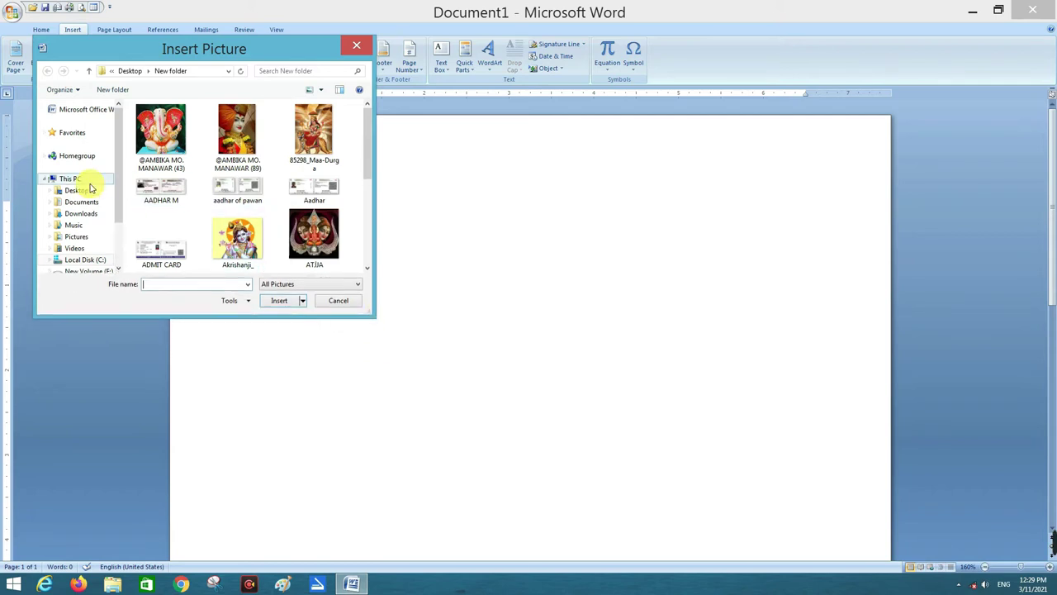
click(170, 144)
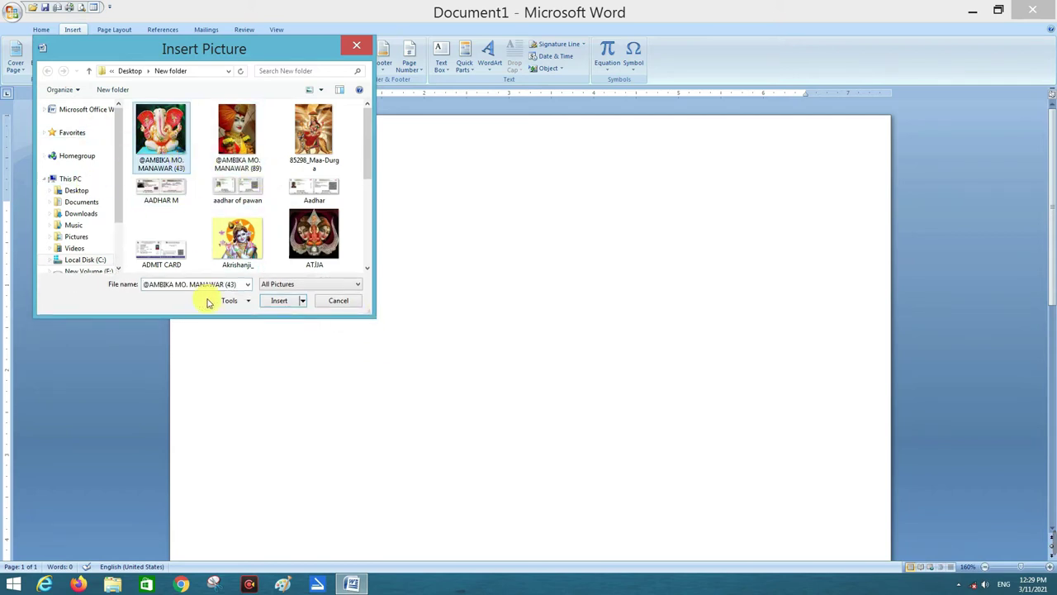
click(281, 302)
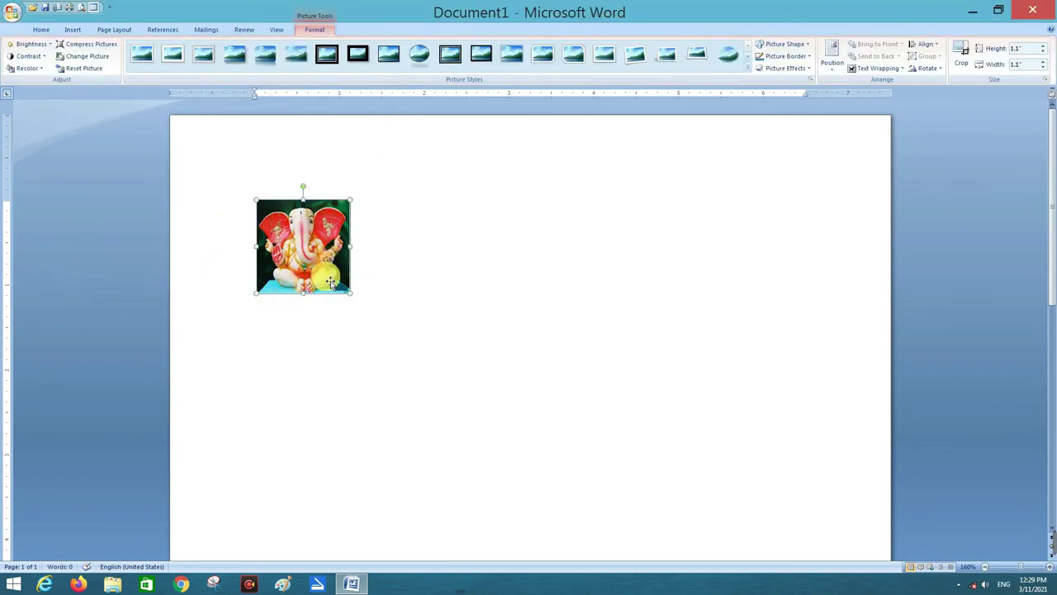
Enlarge Ganesha to about 2.55 inches, then add the Desktop Capture picture beside it, shrunk
mouse_move(350, 292)
mouse_down()
mouse_move(456, 422)
mouse_move(467, 418)
mouse_up()
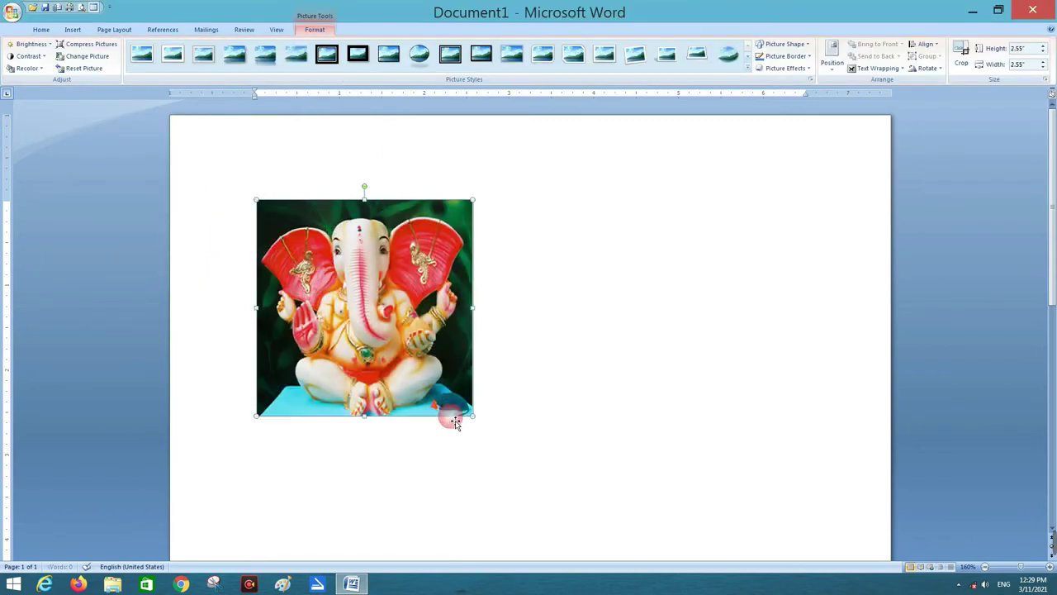
click(559, 280)
key(alt+n)
key(p)
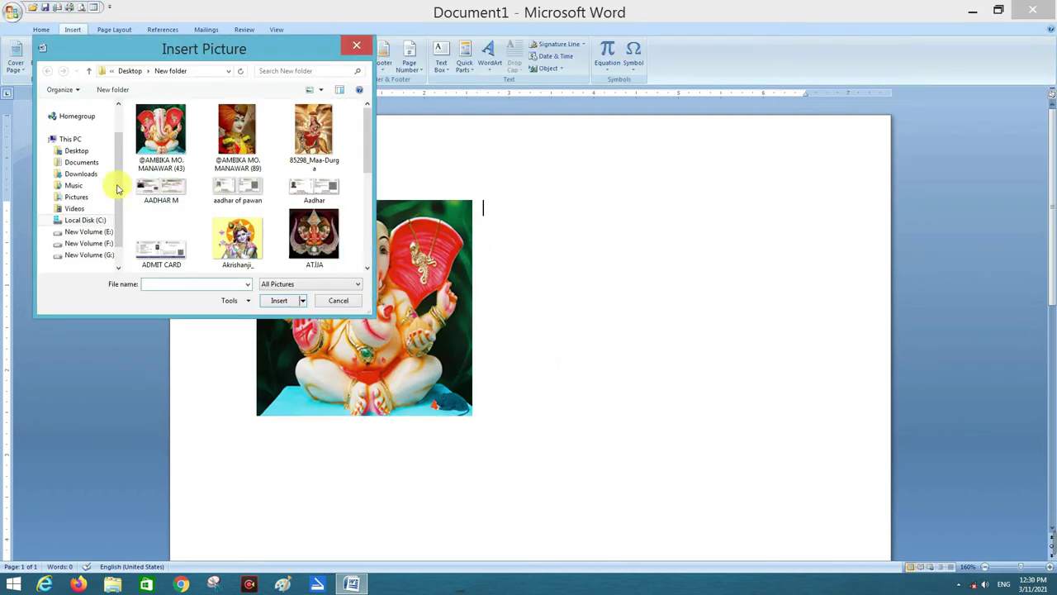
click(94, 153)
click(264, 136)
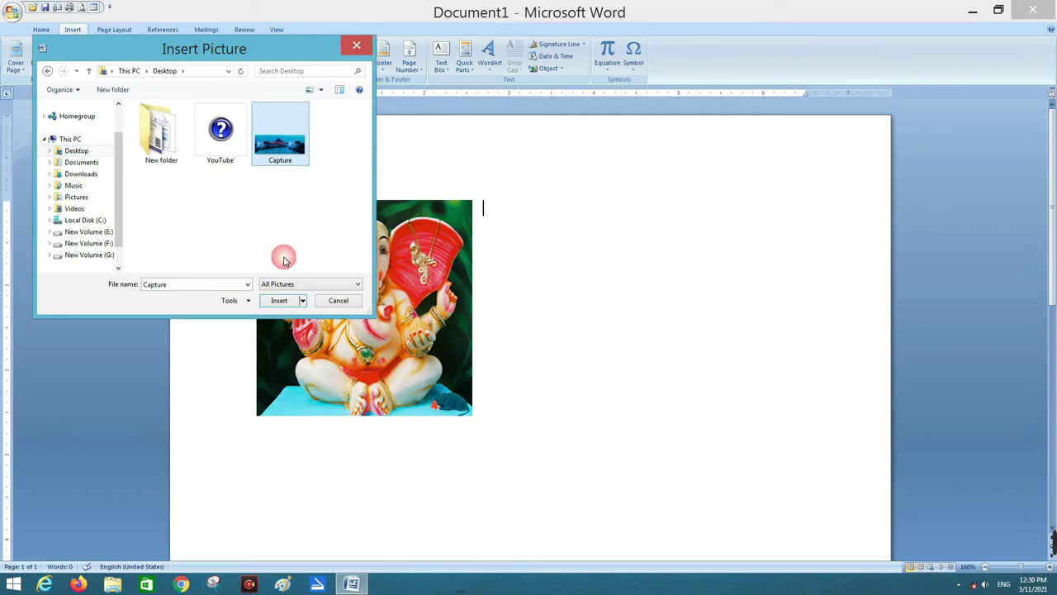
click(279, 300)
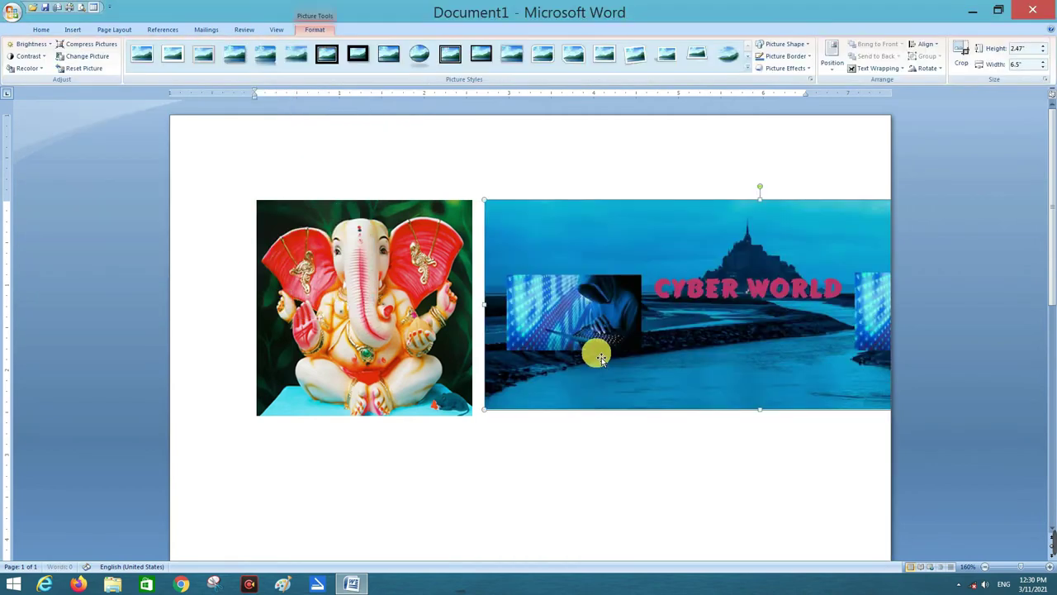
drag(488, 205, 908, 352)
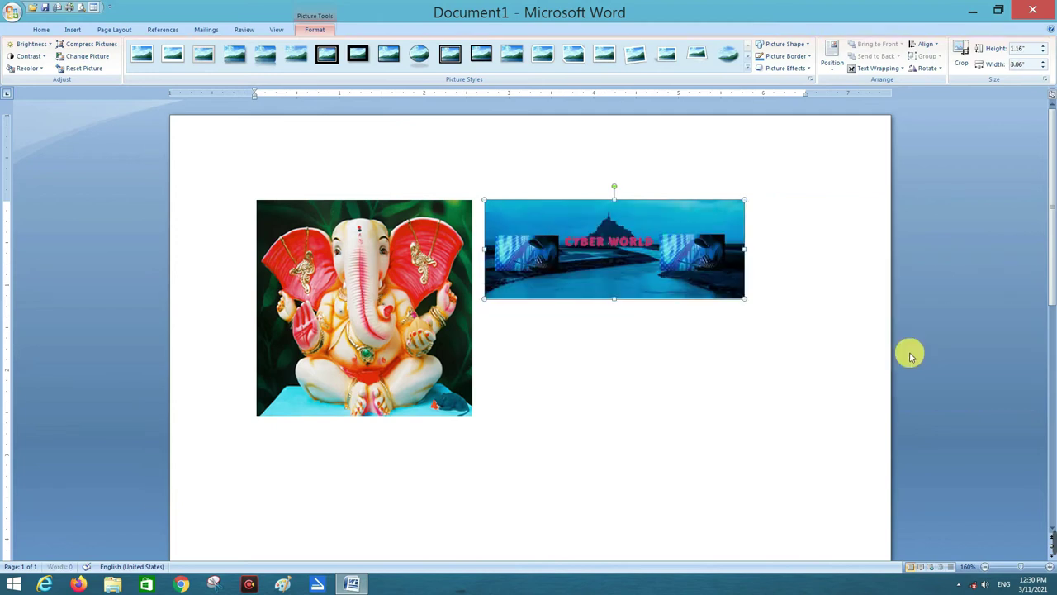
drag(625, 248, 630, 278)
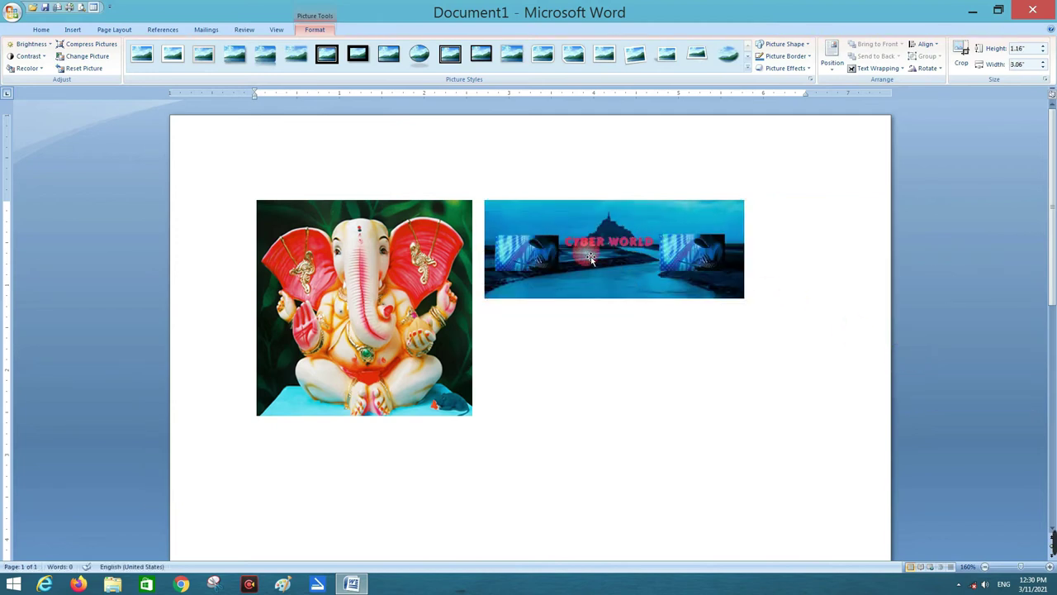
click(72, 31)
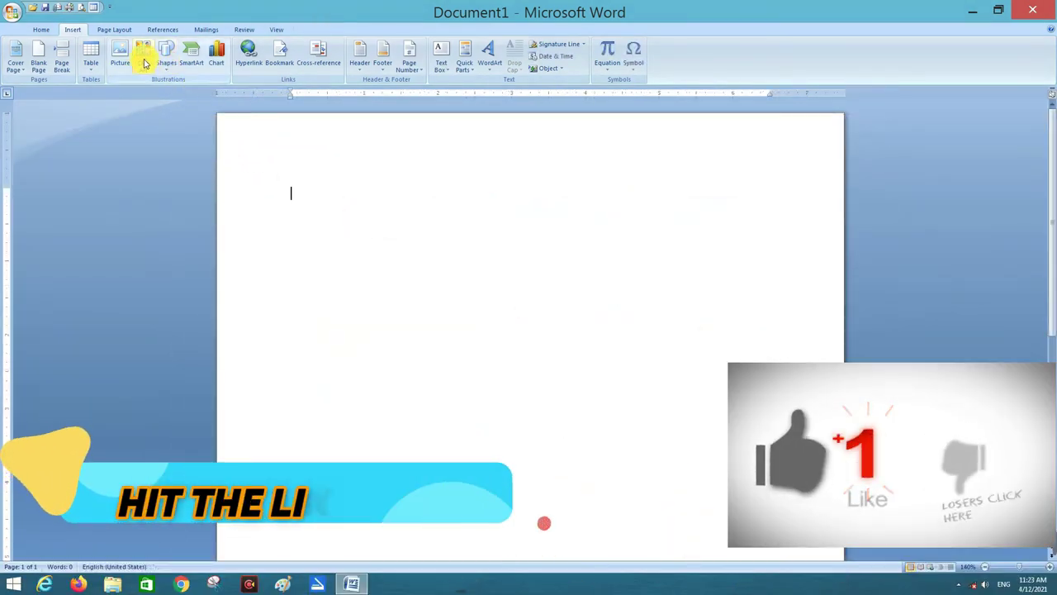
List all clip art with an empty search and insert the telephone clip art
click(143, 56)
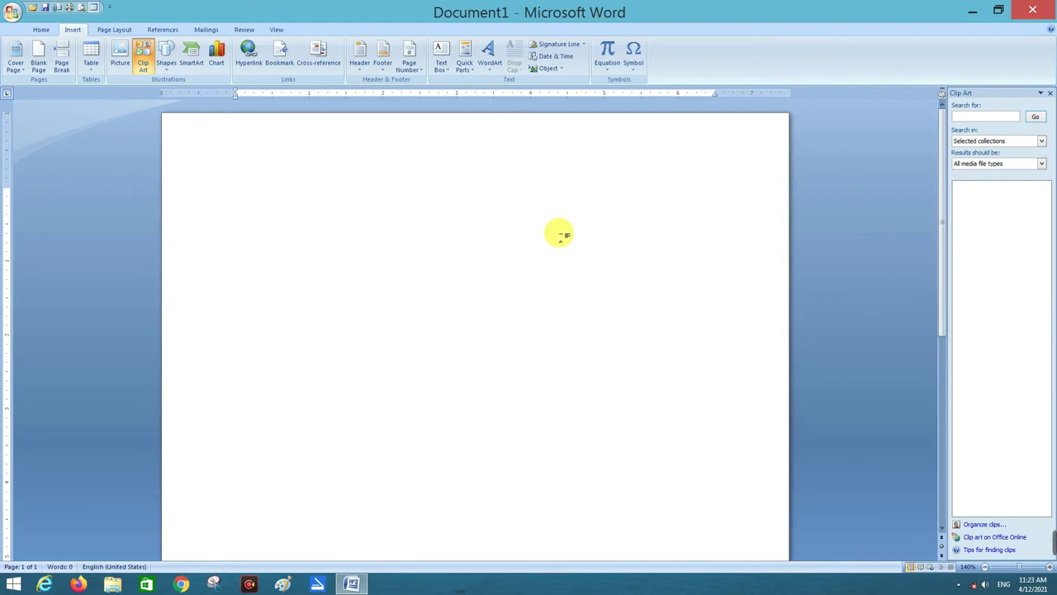
click(144, 66)
click(144, 67)
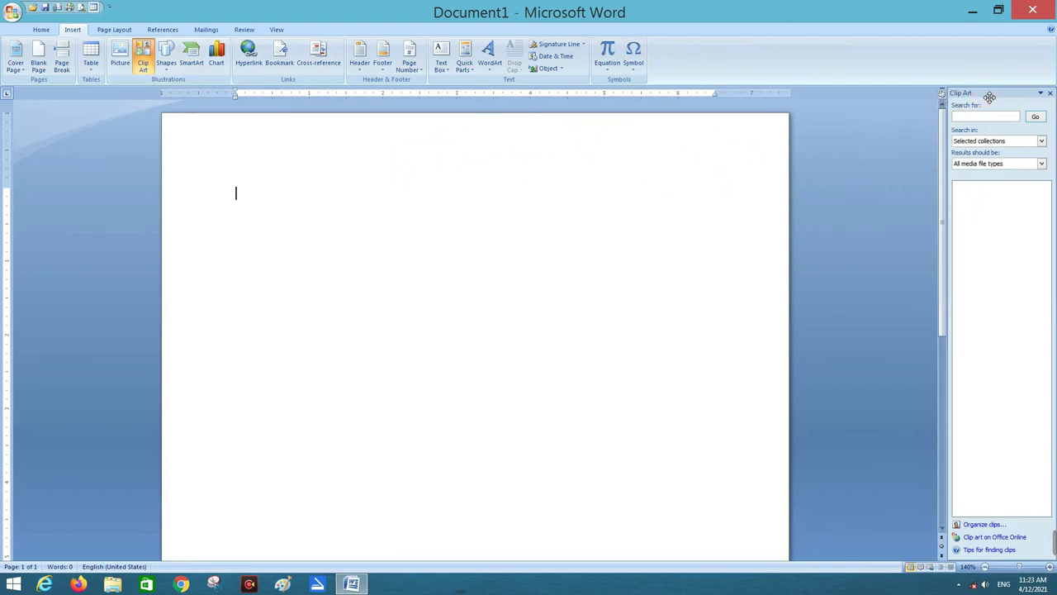
click(975, 117)
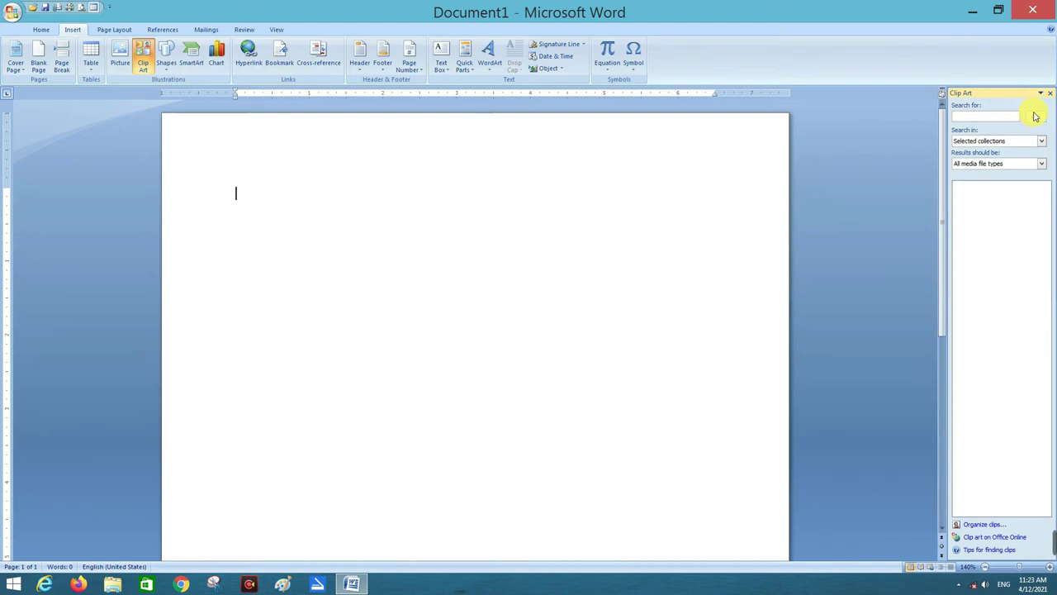
click(1037, 117)
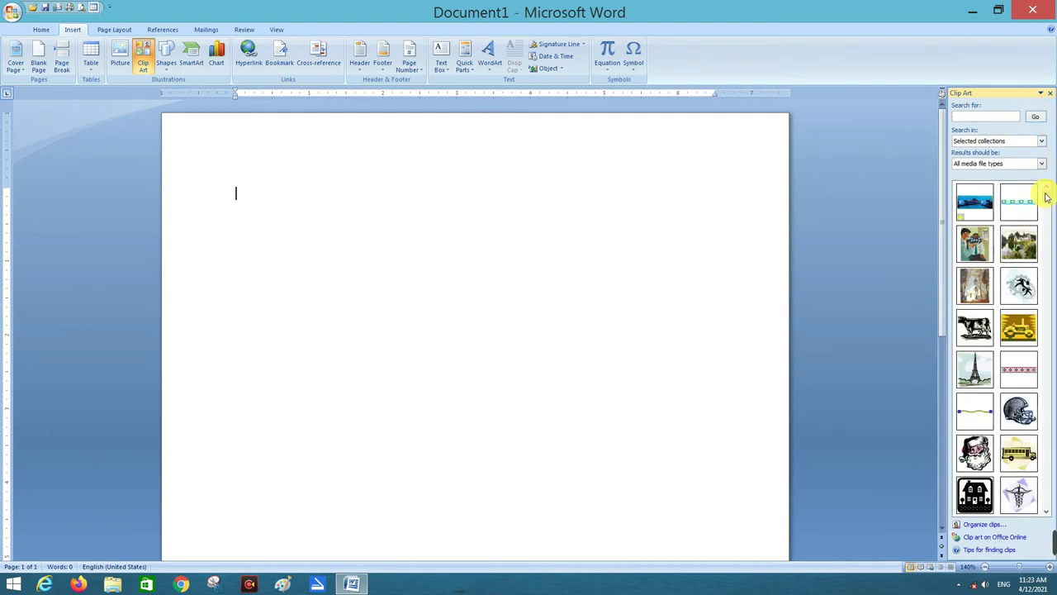
scroll(1047, 196, down, 4)
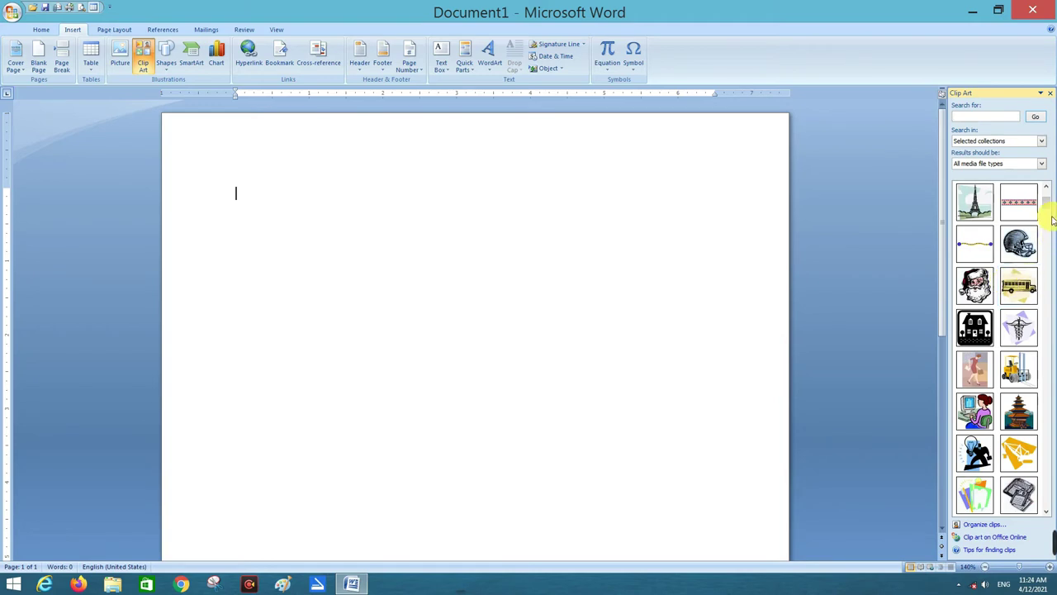
drag(1048, 209, 1047, 368)
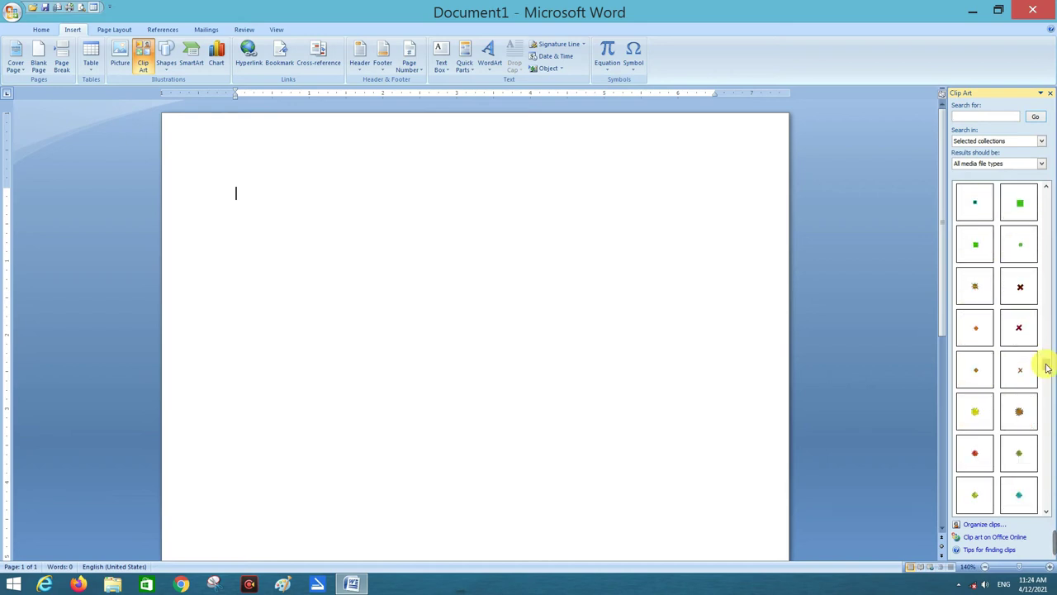
mouse_move(1019, 369)
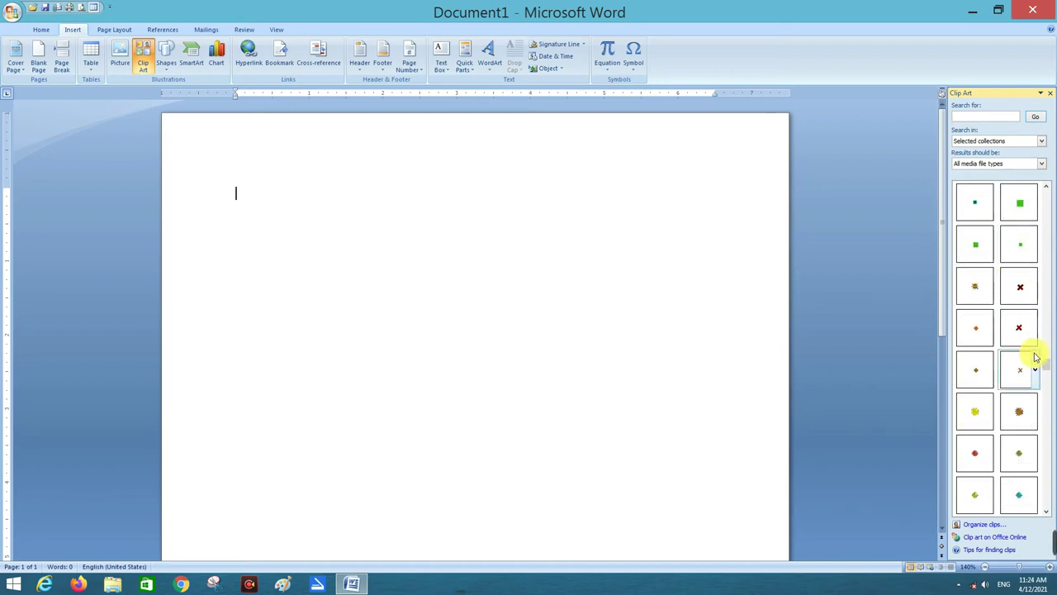
drag(1047, 361, 1043, 283)
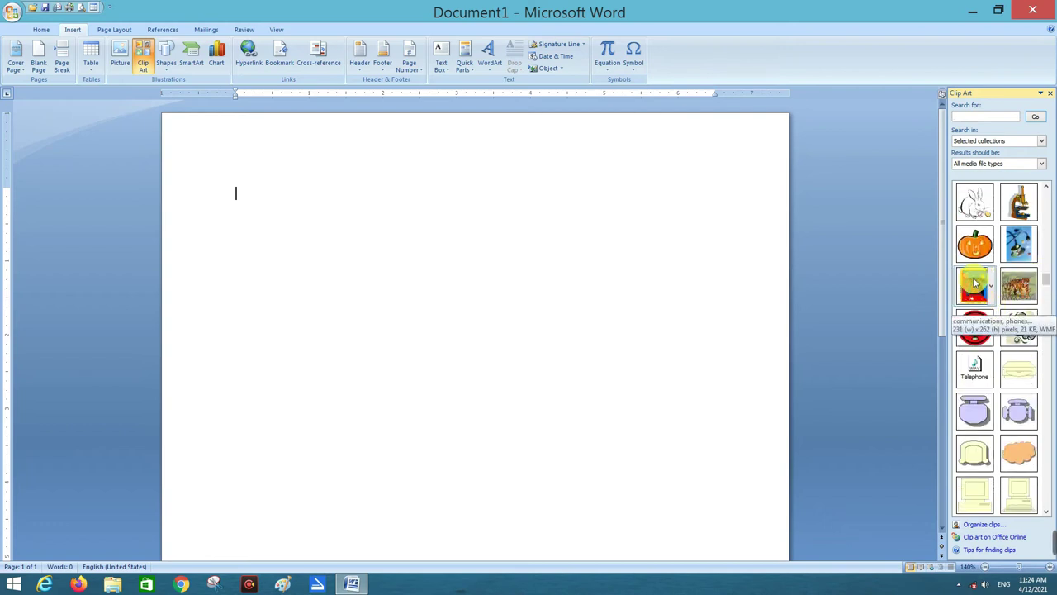
click(978, 284)
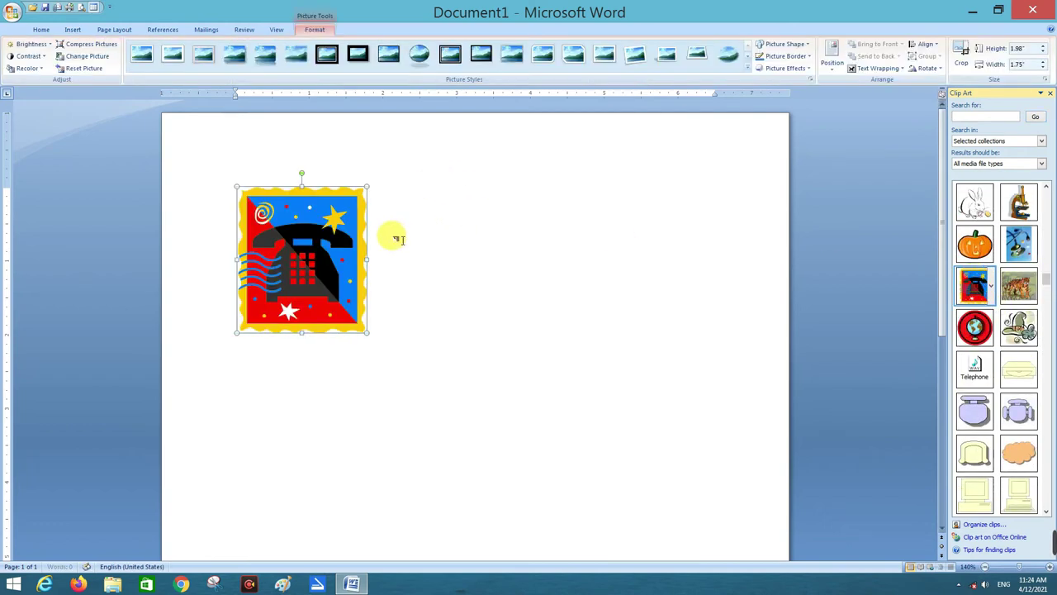
Resize the telephone clip art to 2.54" high by 2.25" wide
drag(367, 334, 405, 373)
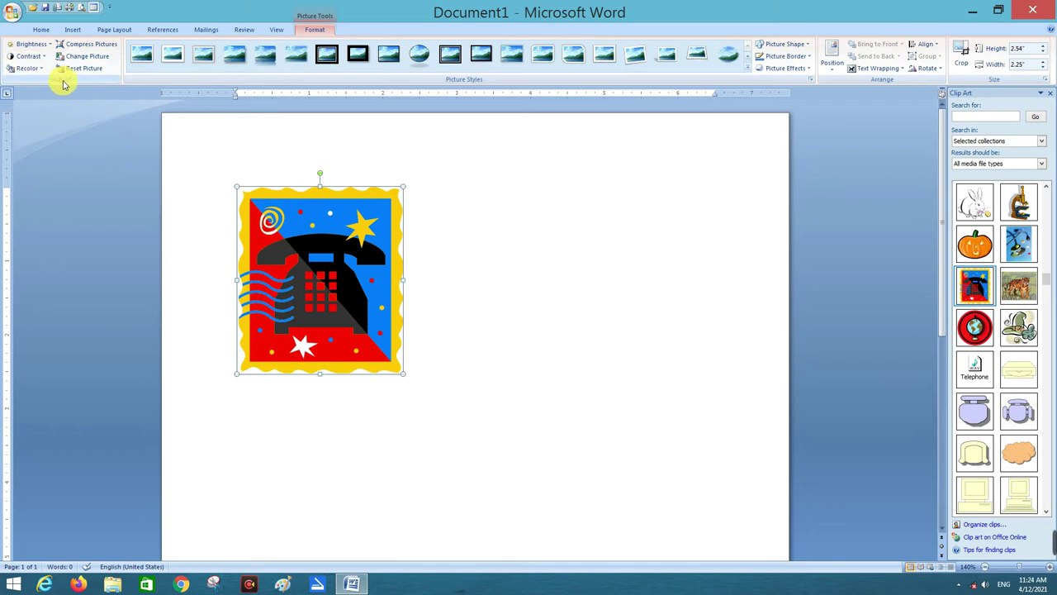
click(324, 251)
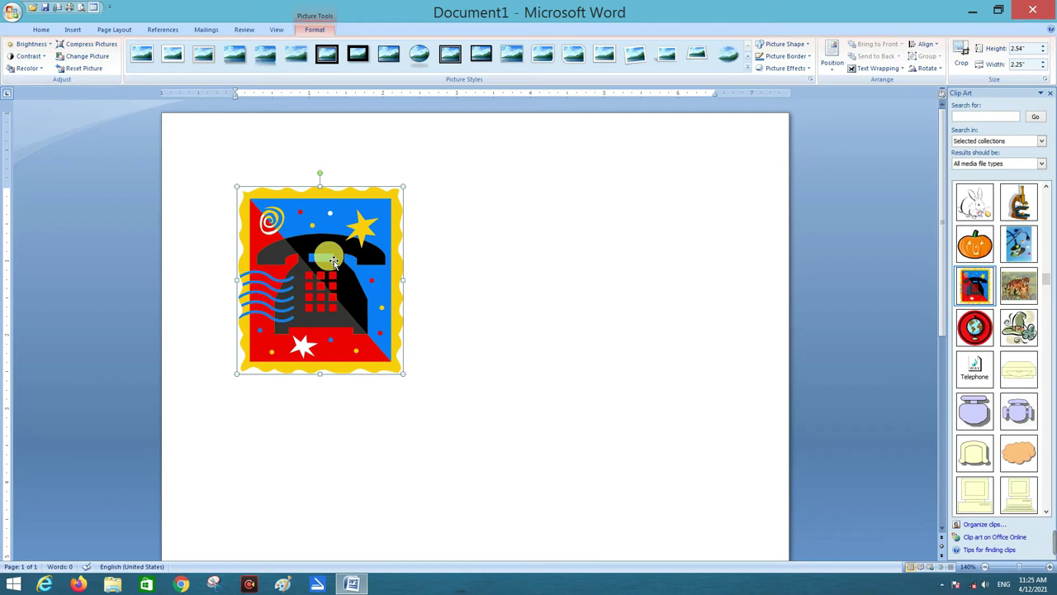
drag(333, 261, 351, 264)
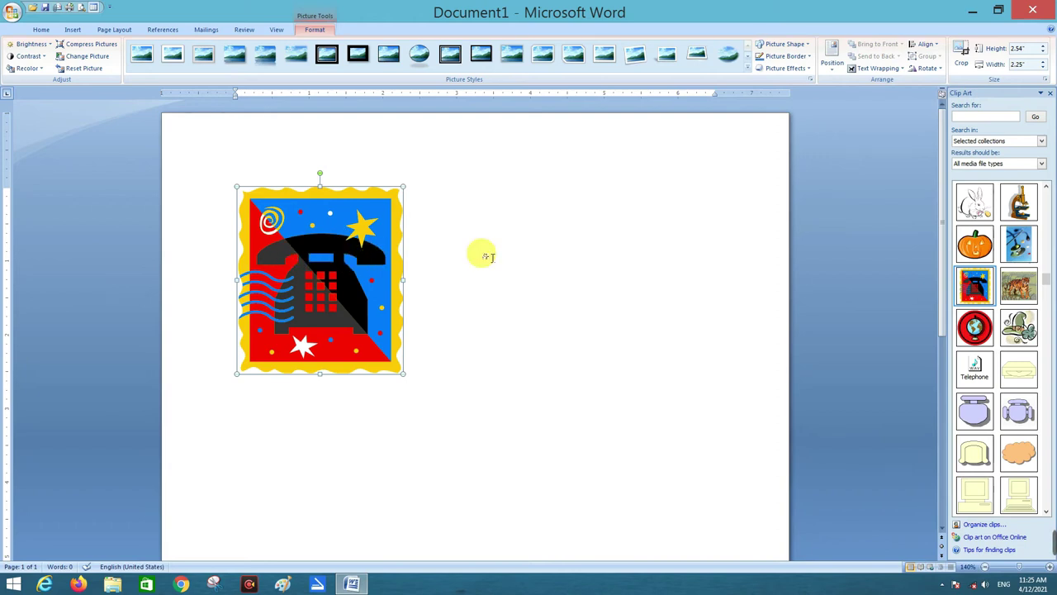
Set the telephone picture to In Front of Text wrapping and move it to the page's right side
click(877, 73)
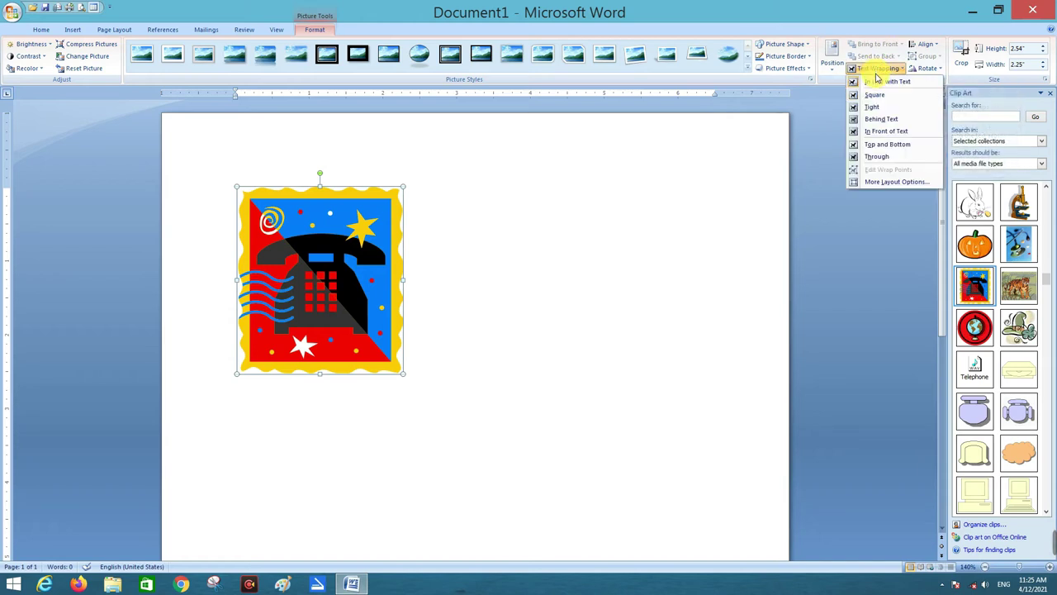
click(878, 131)
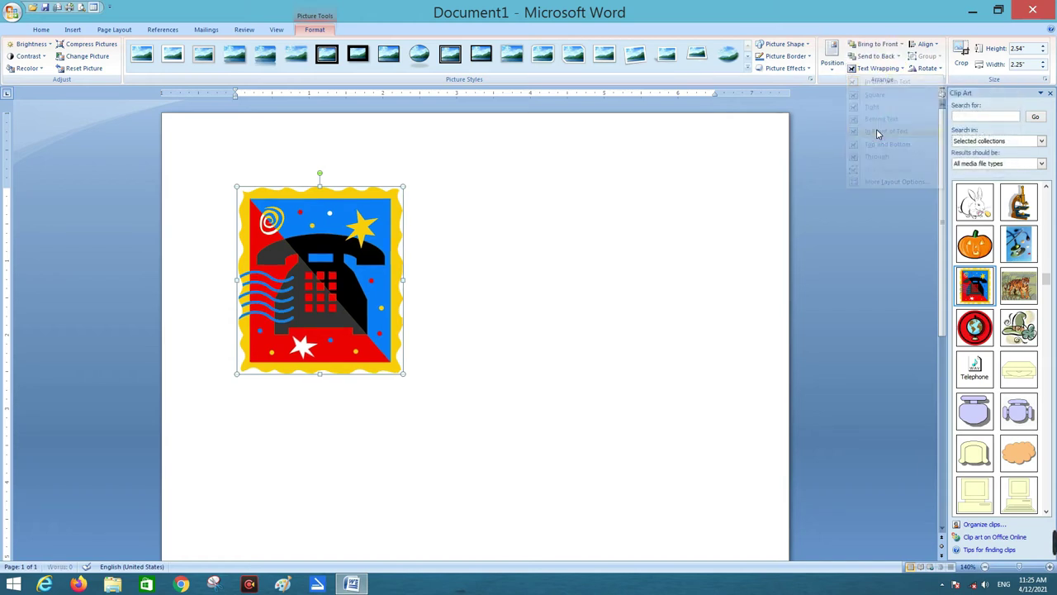
mouse_move(388, 226)
mouse_down()
mouse_move(535, 262)
mouse_move(597, 251)
mouse_up()
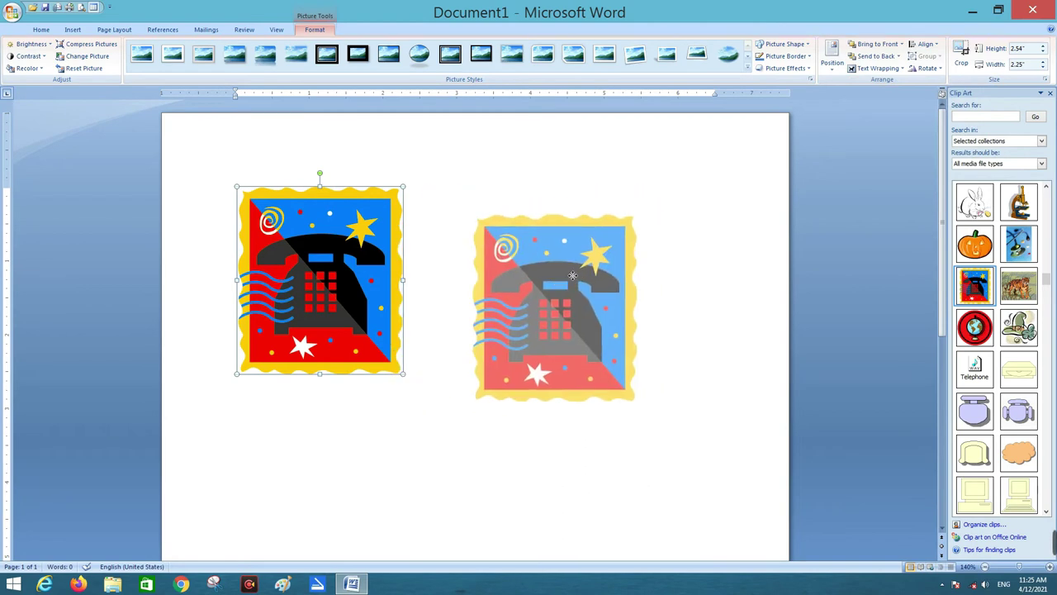
drag(596, 251, 618, 244)
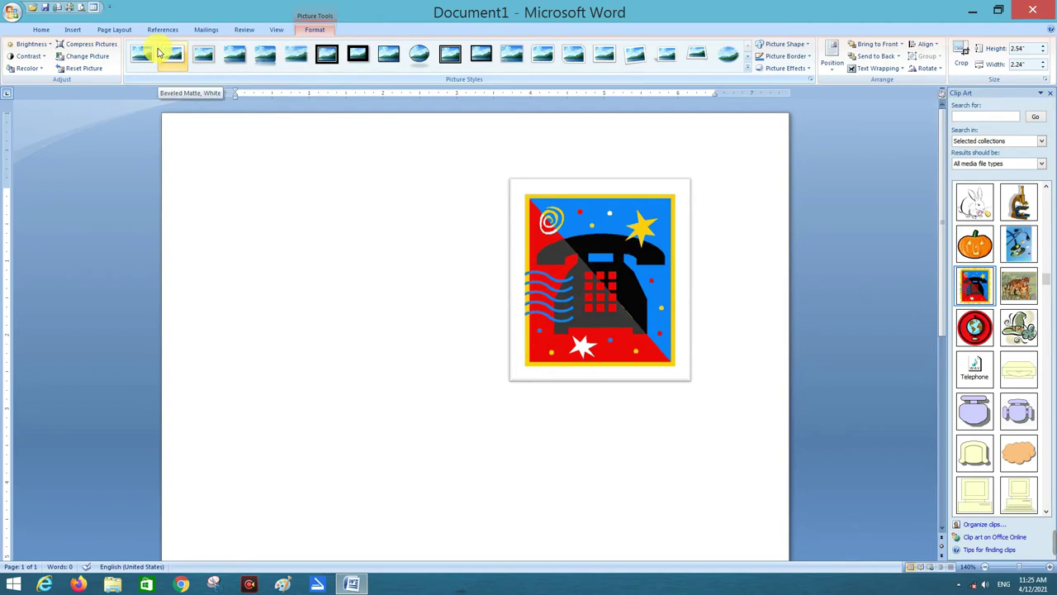
Change the telephone picture's shape to a Left Arrow block arrow, then back to Rectangle
click(784, 46)
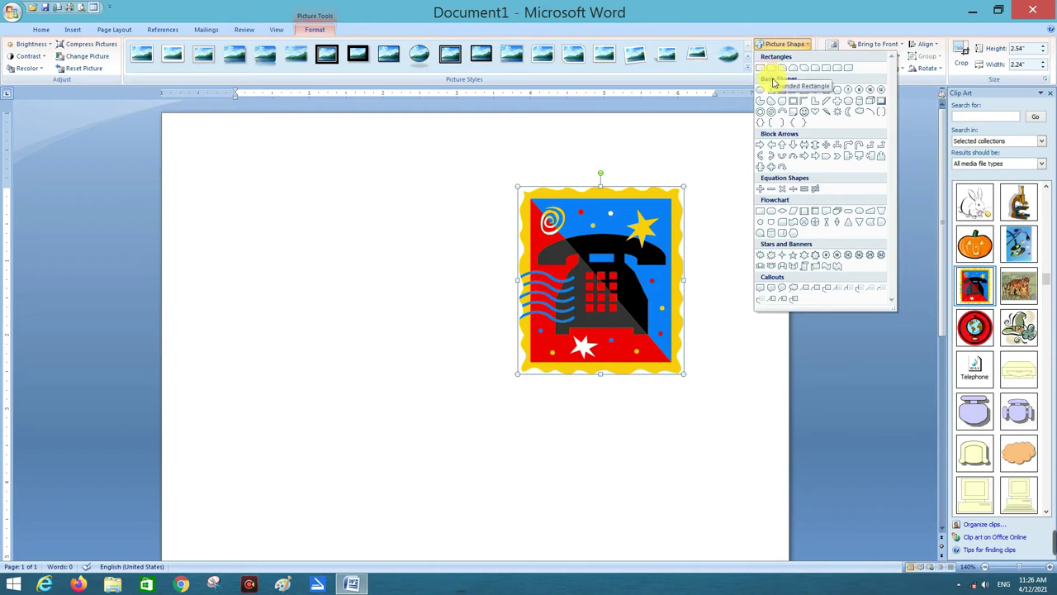
click(772, 148)
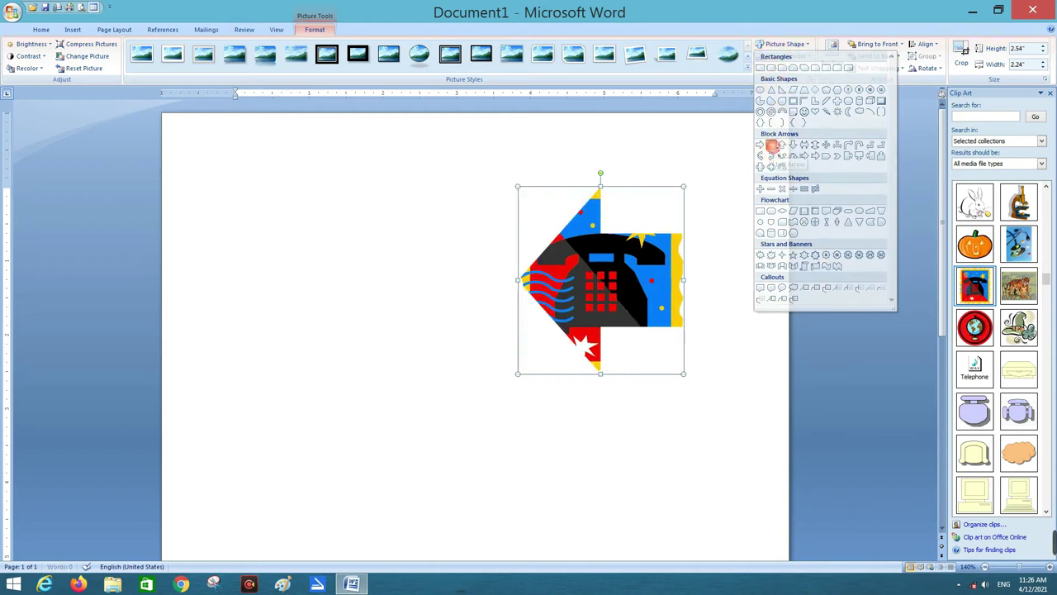
click(799, 48)
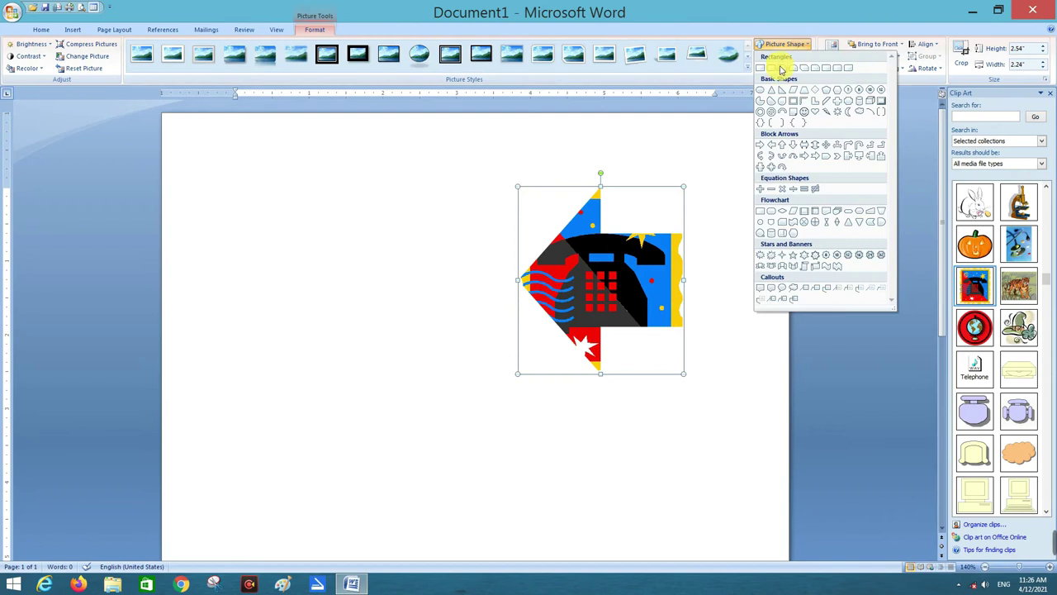
click(782, 69)
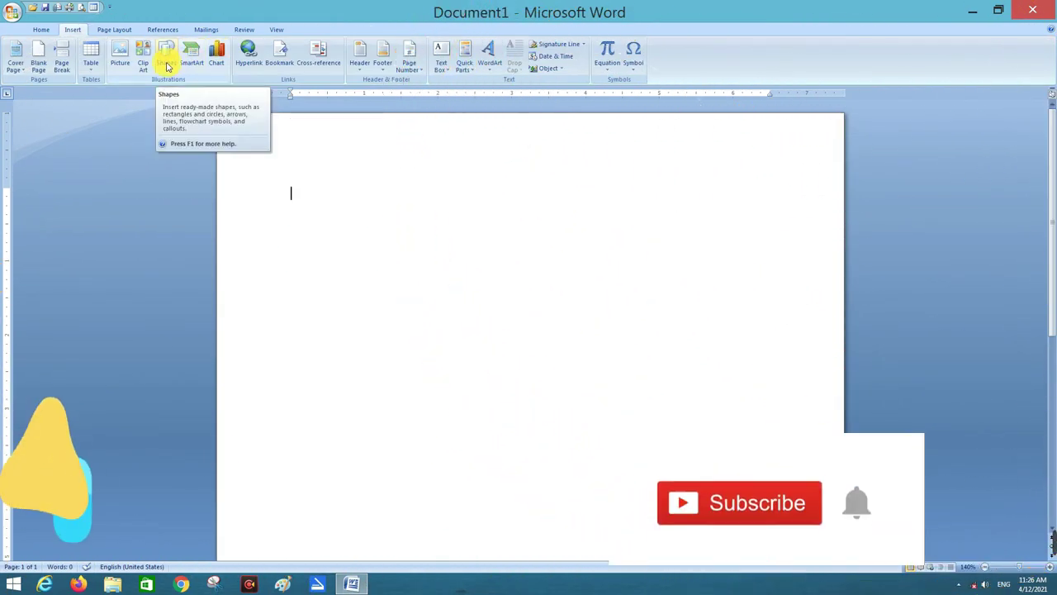
Draw an isosceles triangle about 2.99" by 4.09" and nudge it into place on the canvas
click(168, 64)
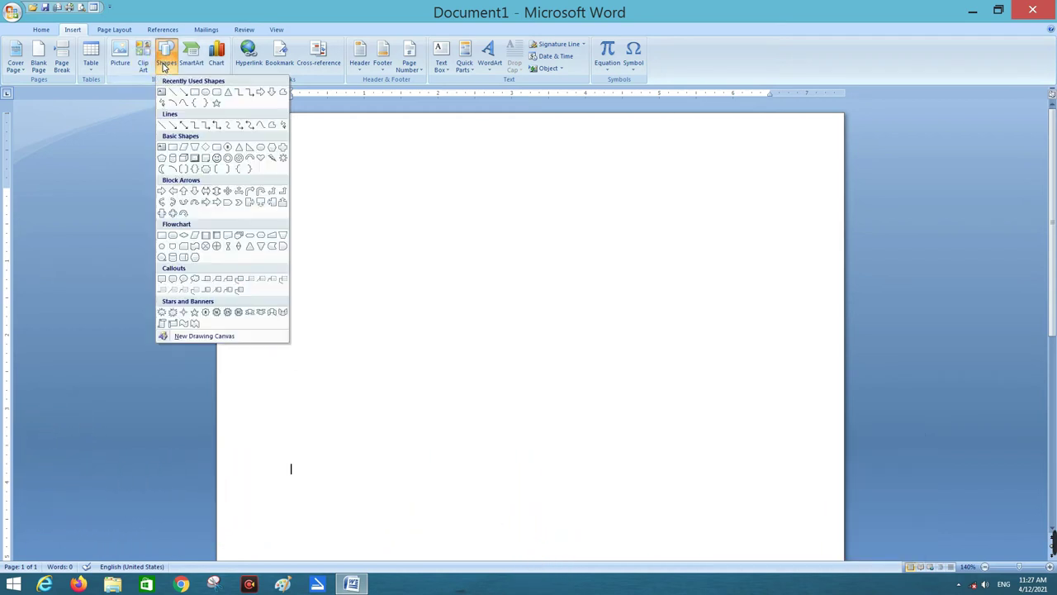
click(229, 92)
mouse_move(313, 175)
mouse_down()
mouse_move(621, 404)
mouse_move(613, 396)
mouse_up()
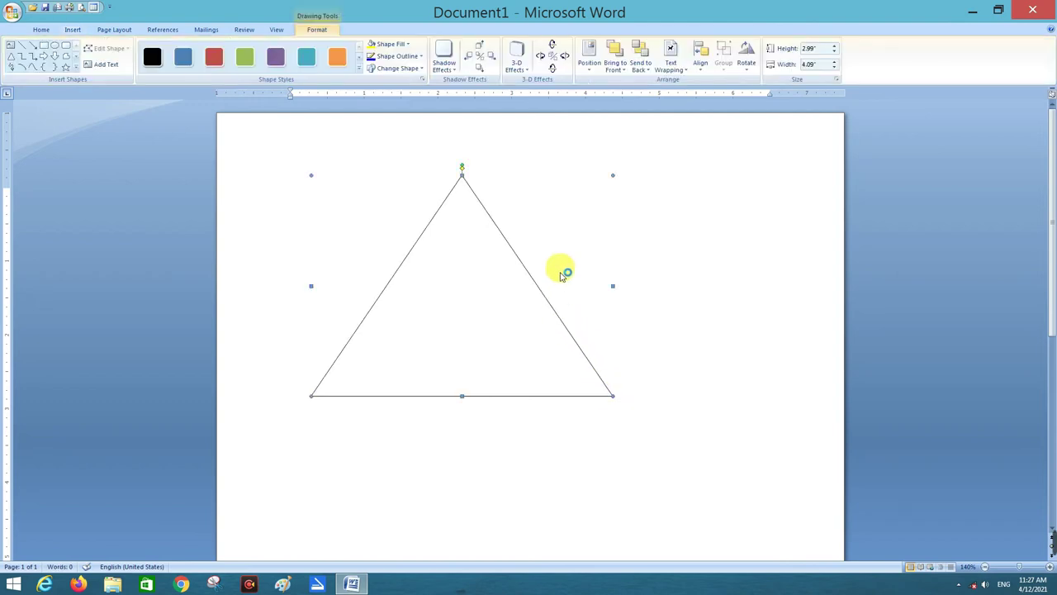
drag(506, 315, 558, 295)
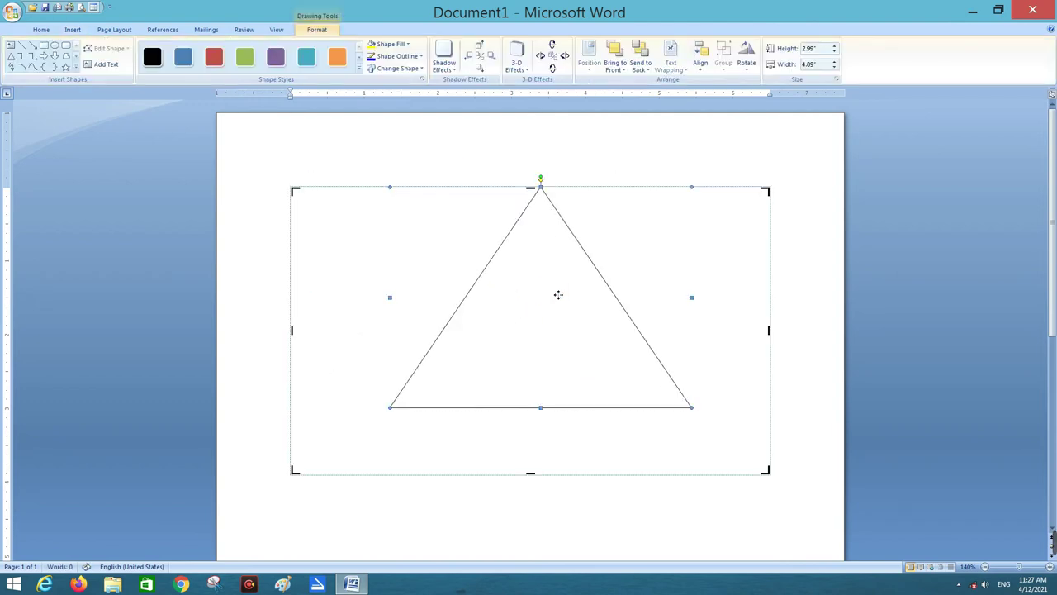
key(Left)
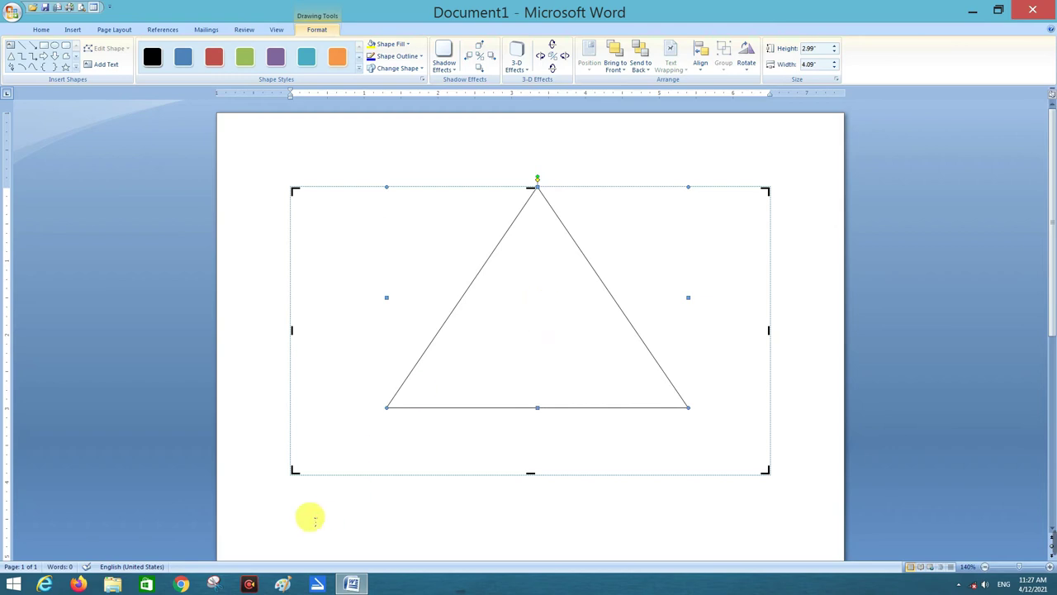
click(369, 339)
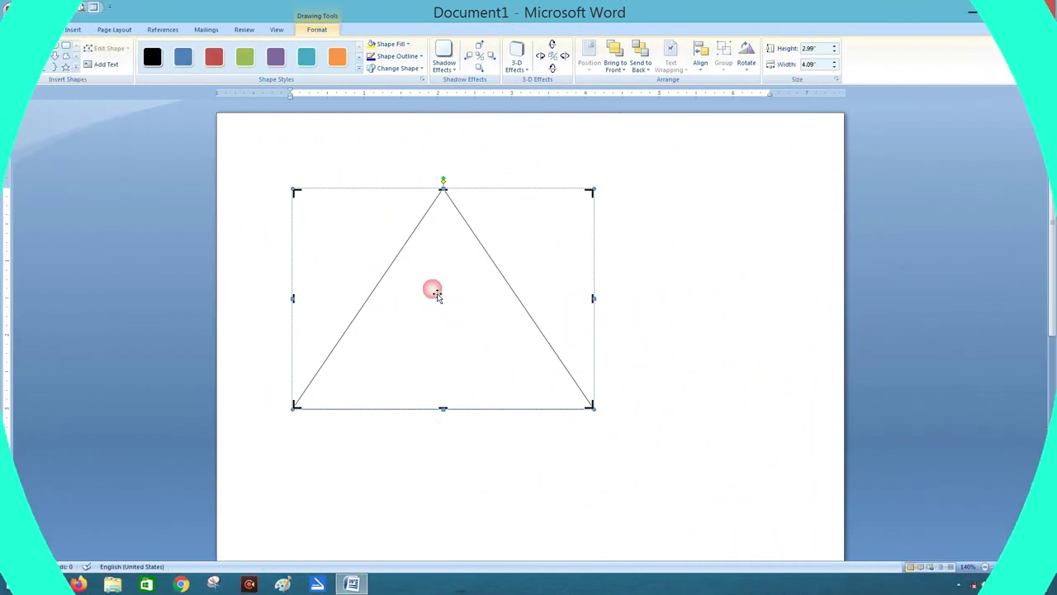
Apply a purple style from the Shape Styles gallery to the triangle
click(359, 74)
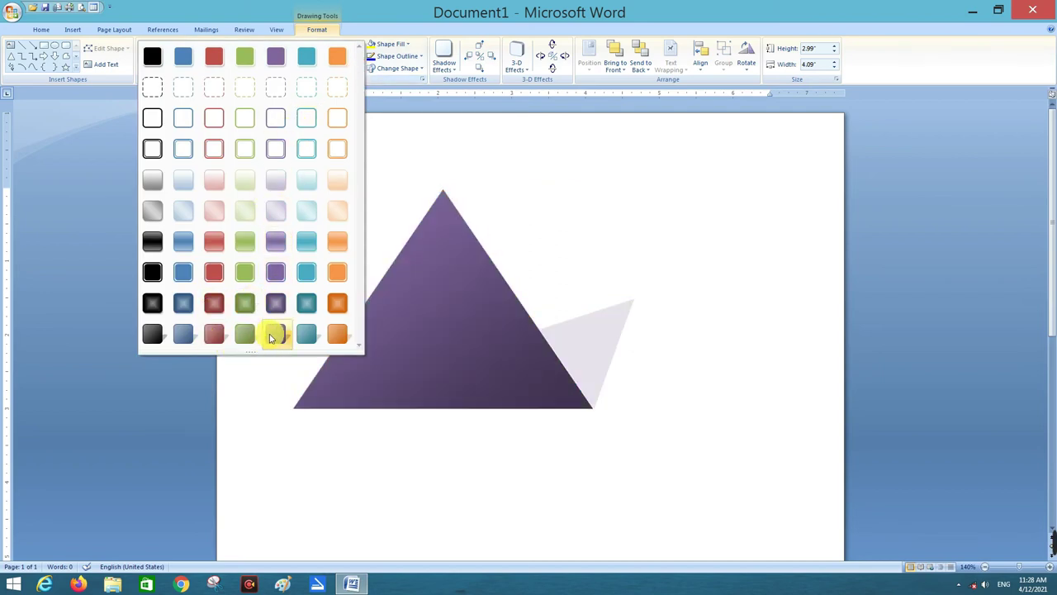
click(276, 307)
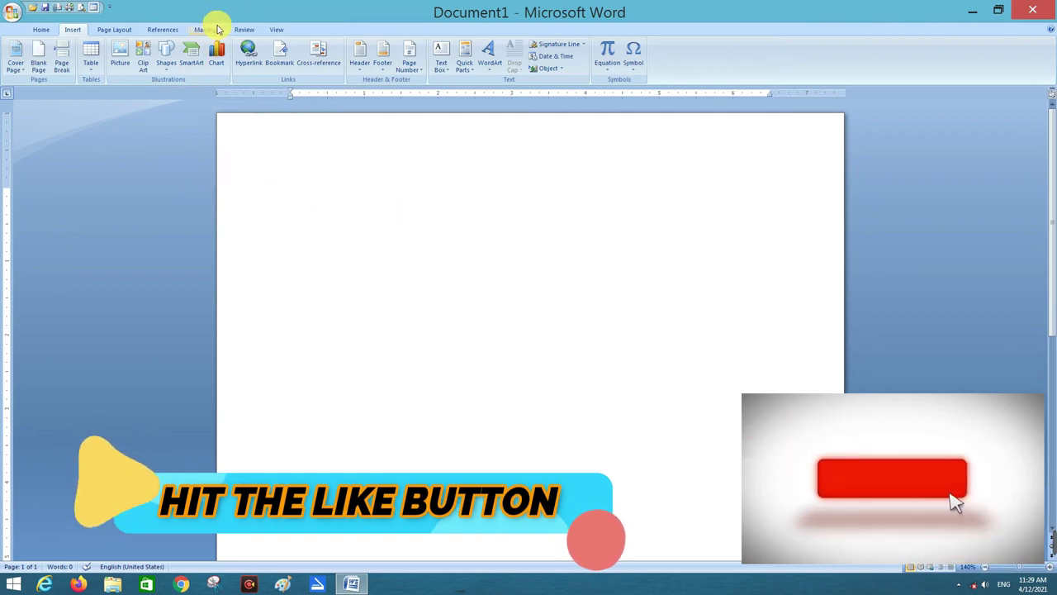
Insert a Titled Matrix SmartArt and type H2SO4 into its top-left quadrant
click(191, 56)
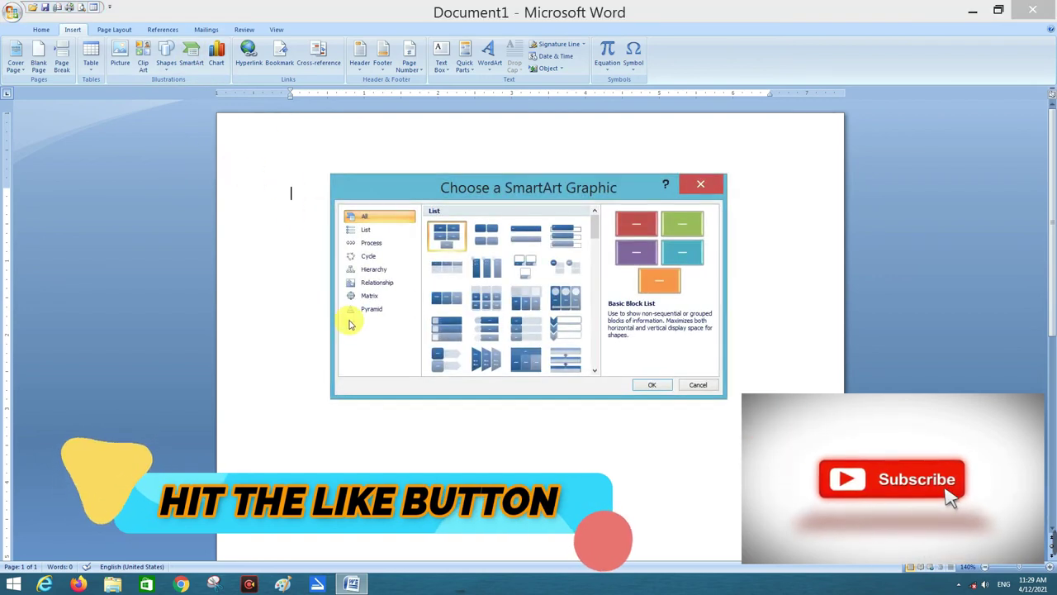
mouse_move(474, 188)
mouse_down()
mouse_move(368, 125)
mouse_move(435, 151)
mouse_up()
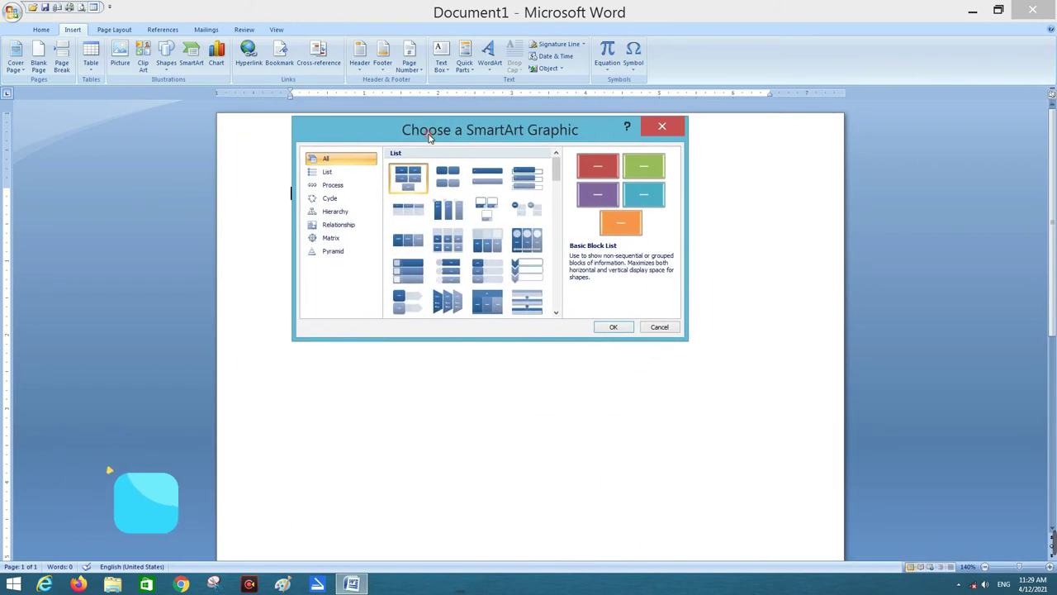
click(347, 238)
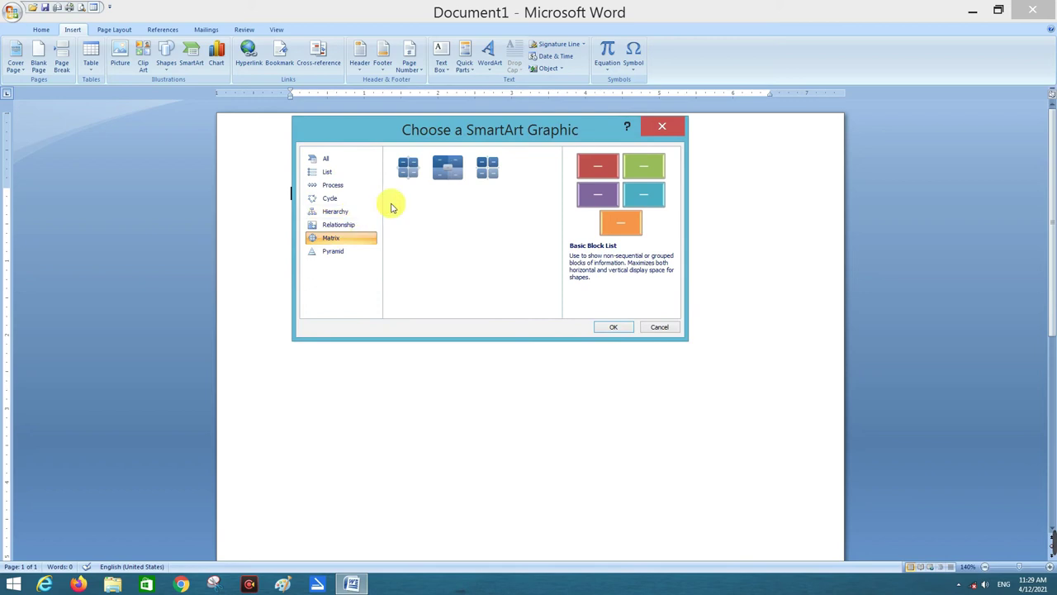
click(442, 178)
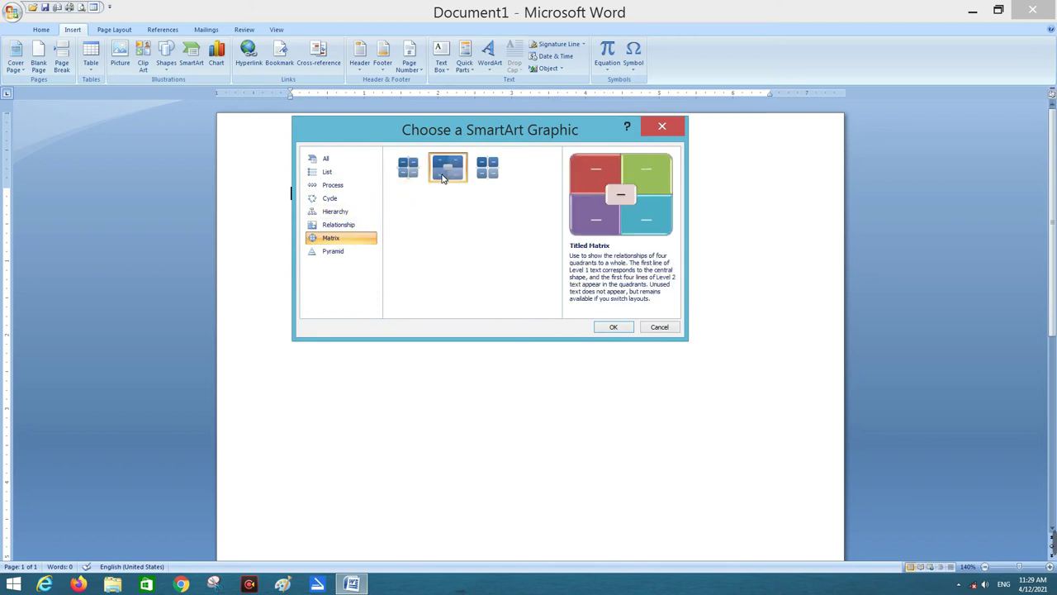
click(615, 327)
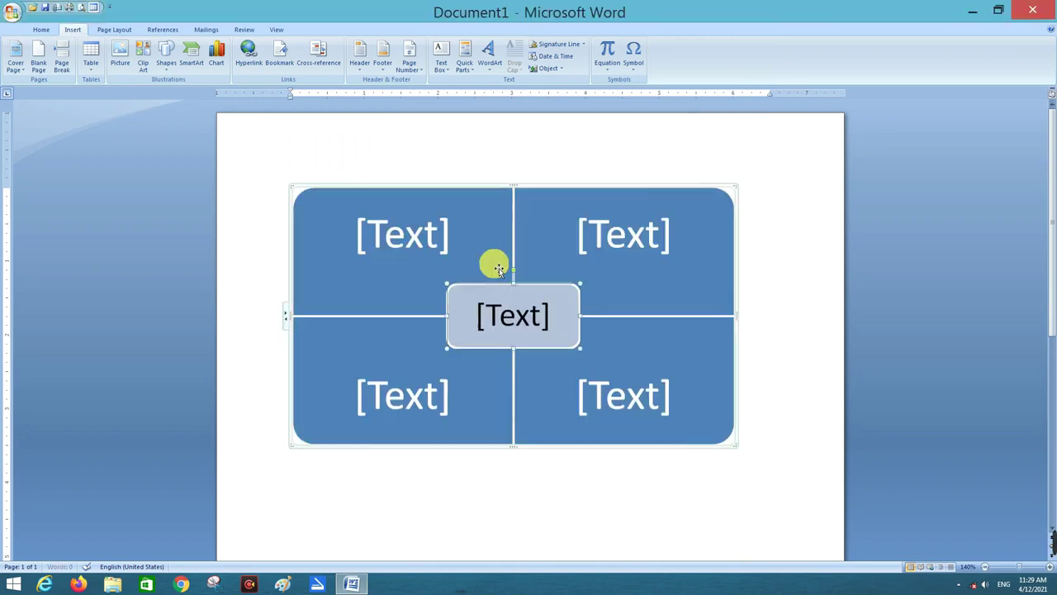
click(442, 241)
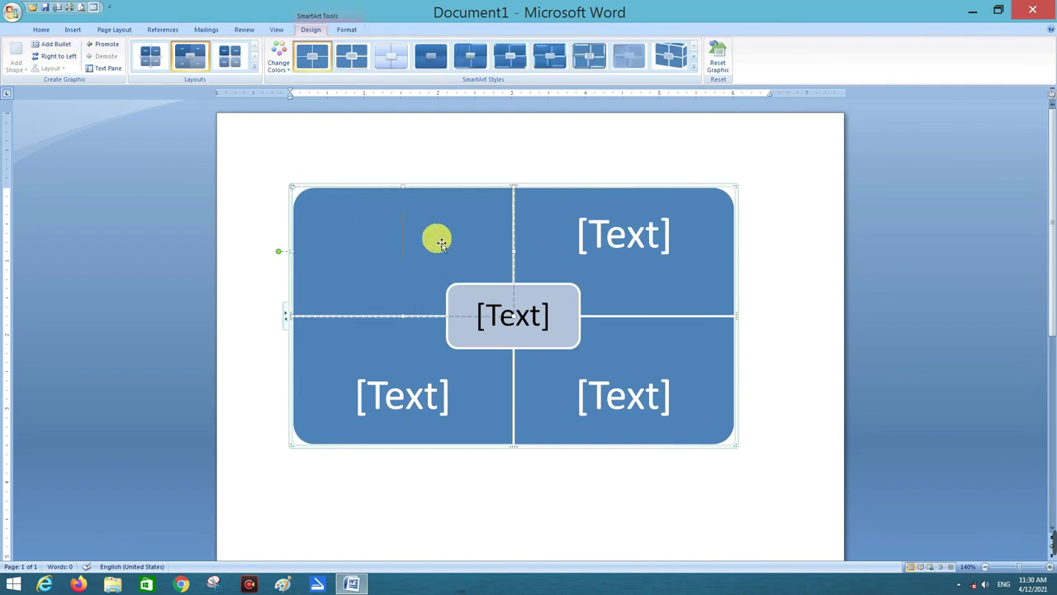
text(H2SO4)
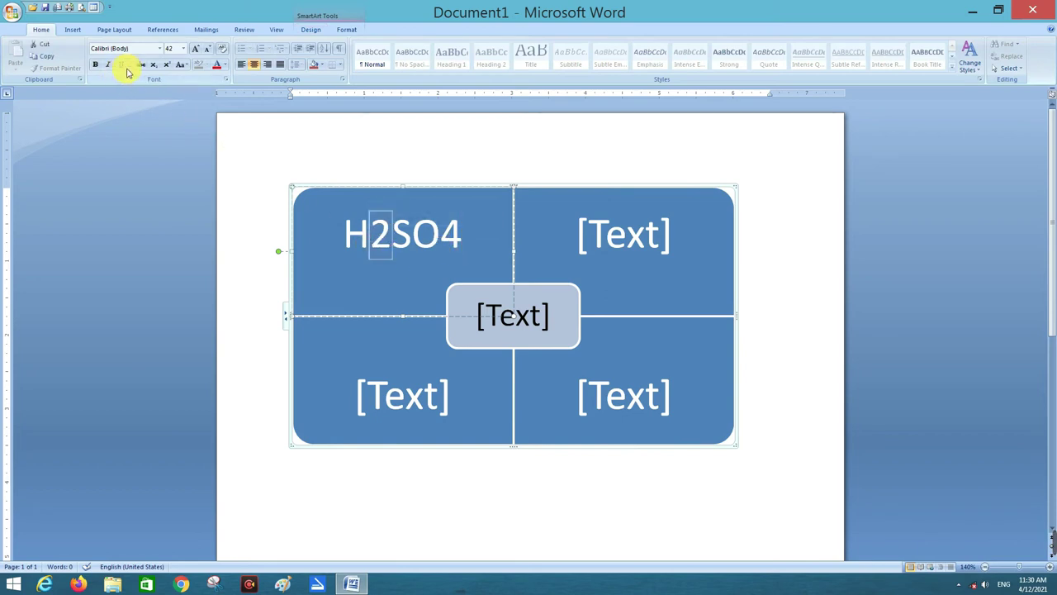
Subscript the 2 and 4 in H2SO4, then reopen the SmartArt layout chooser
click(153, 64)
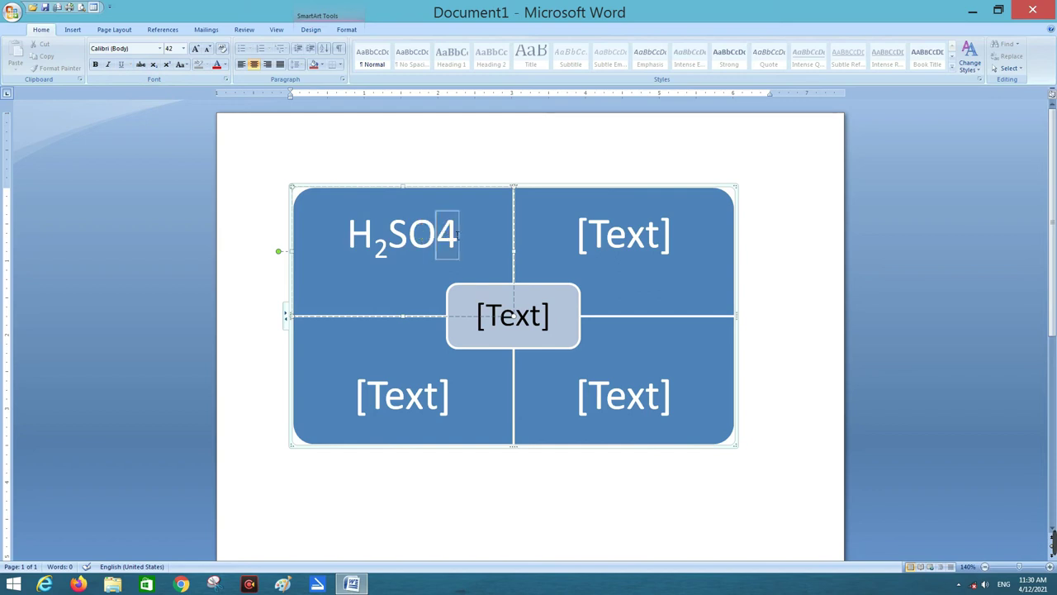
click(438, 236)
drag(457, 238, 447, 238)
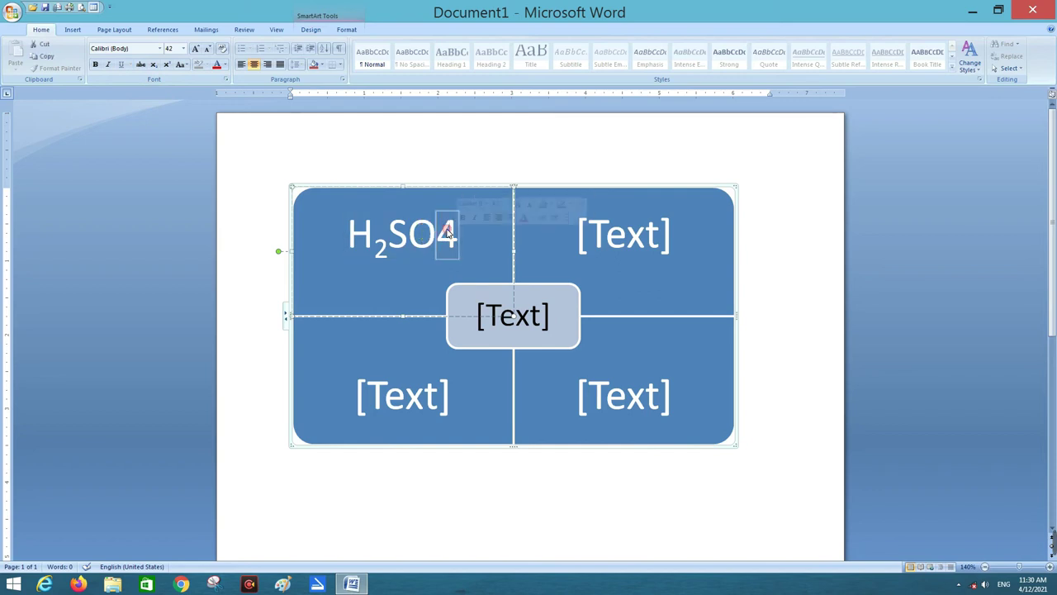
click(154, 65)
click(419, 419)
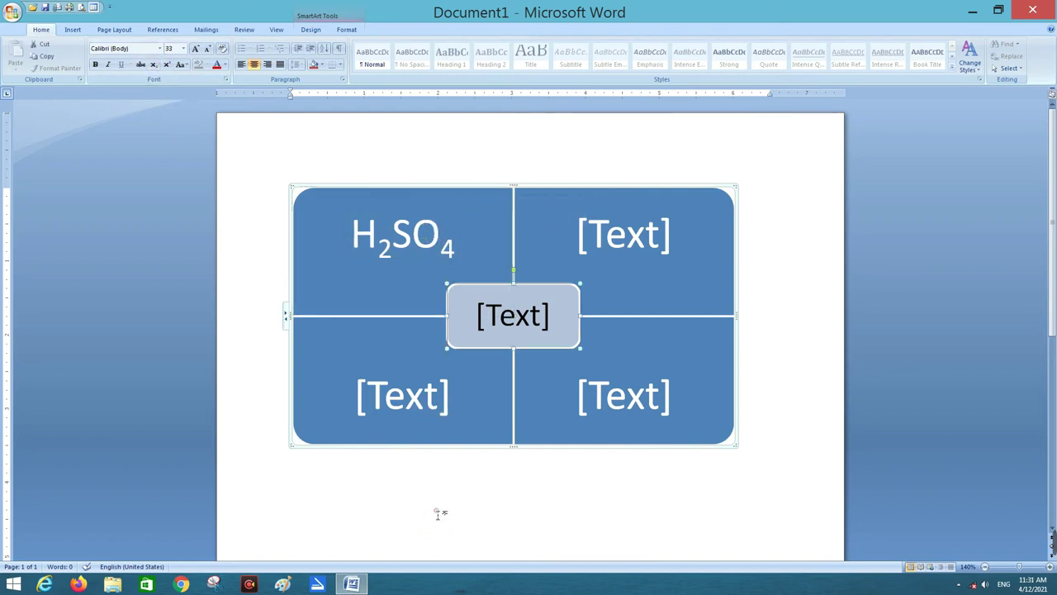
scroll(177, 45, down, 1)
click(191, 56)
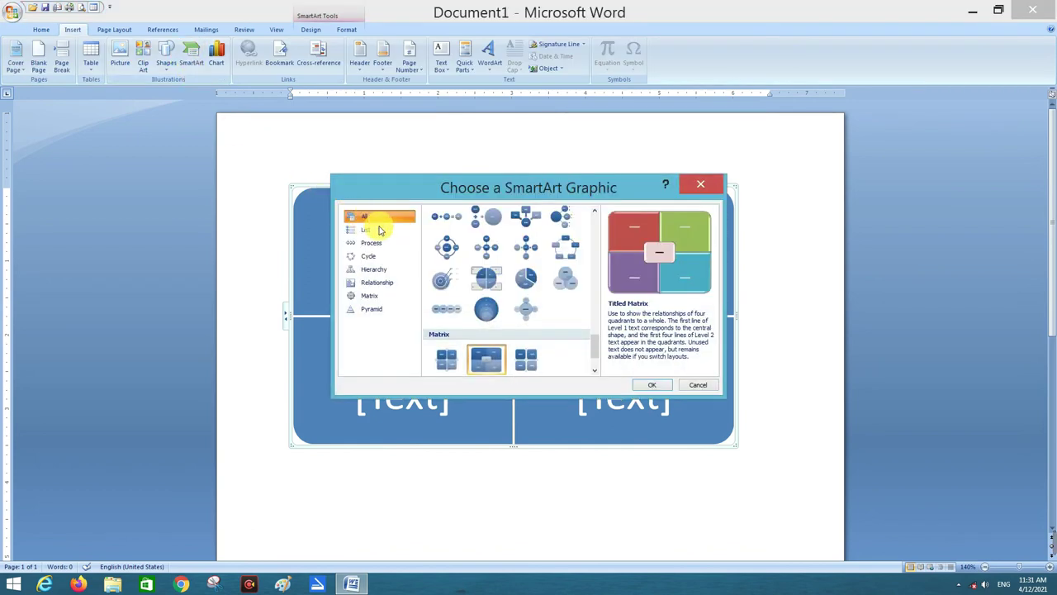
Preview Basic Pie and Cycle Matrix, then switch the graphic to the Stacked Venn layout
click(525, 278)
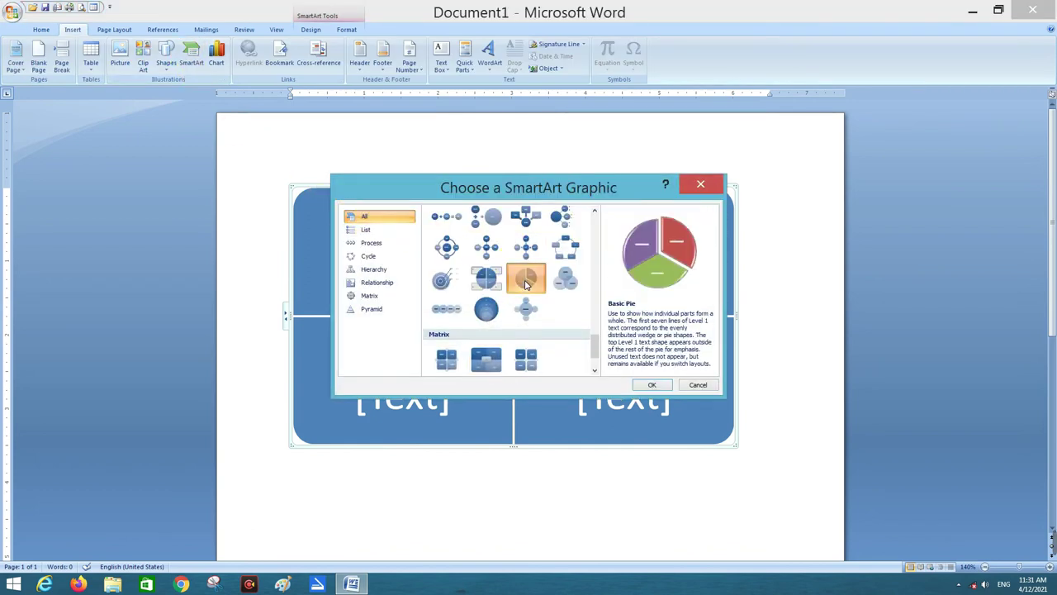
click(480, 282)
click(486, 308)
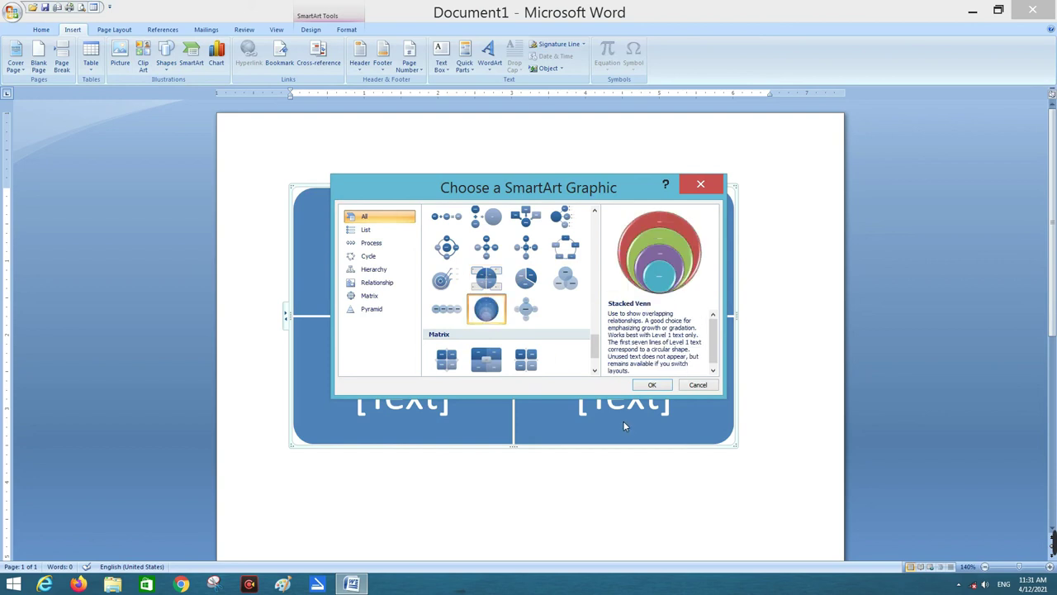
click(651, 385)
Select the 8, 32 and outer circles and try a light gradient, then a solid blue SmartArt style
click(524, 389)
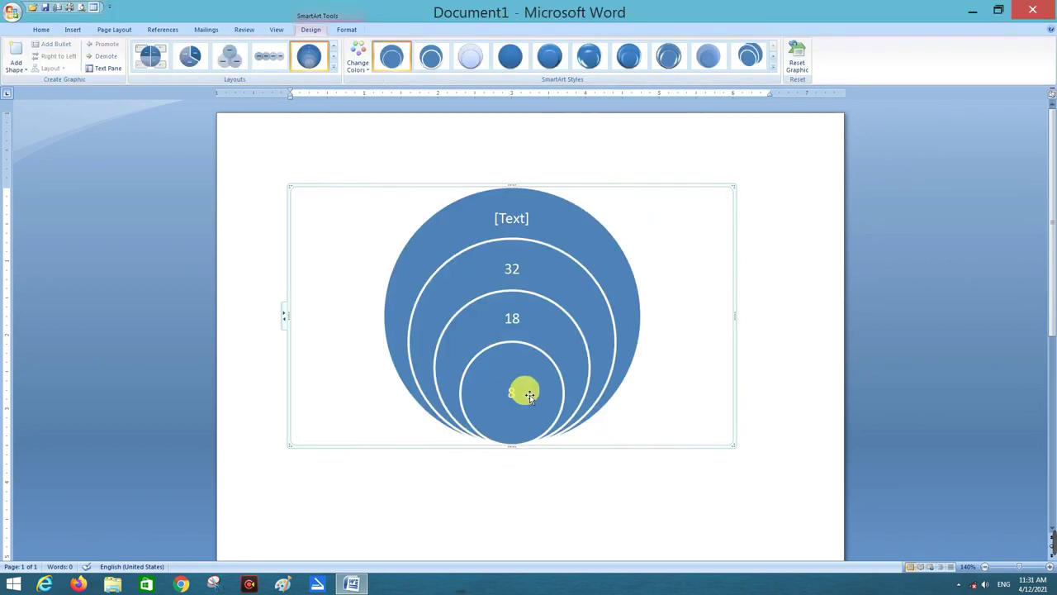
click(516, 261)
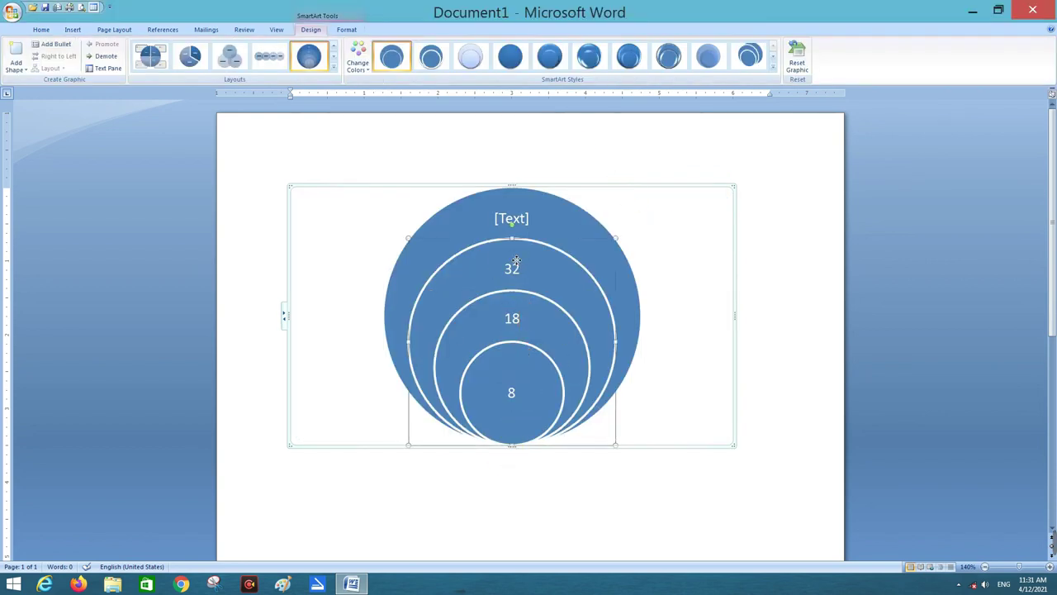
click(522, 211)
click(531, 273)
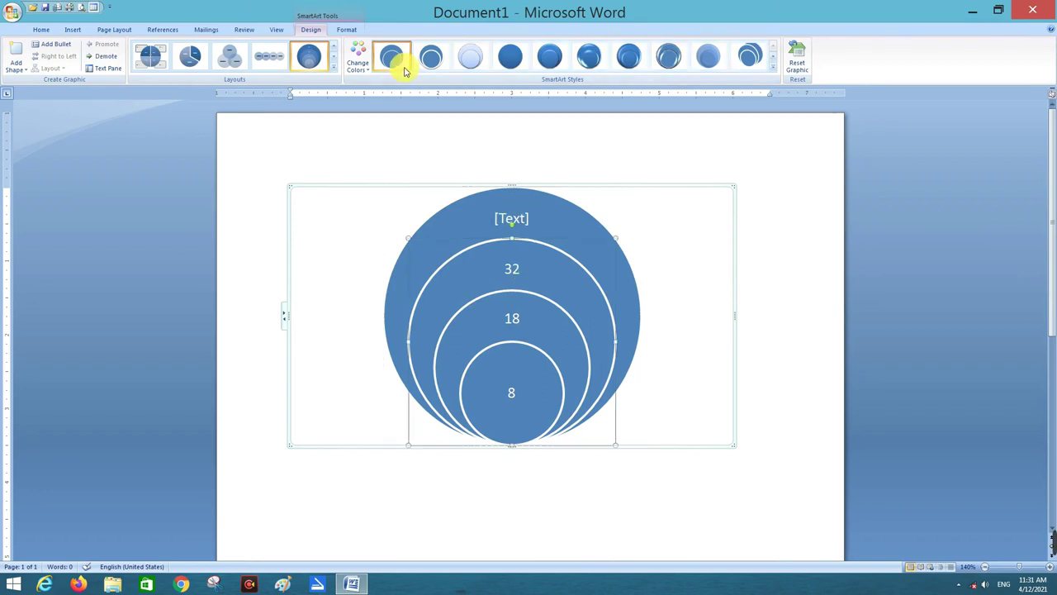
click(470, 56)
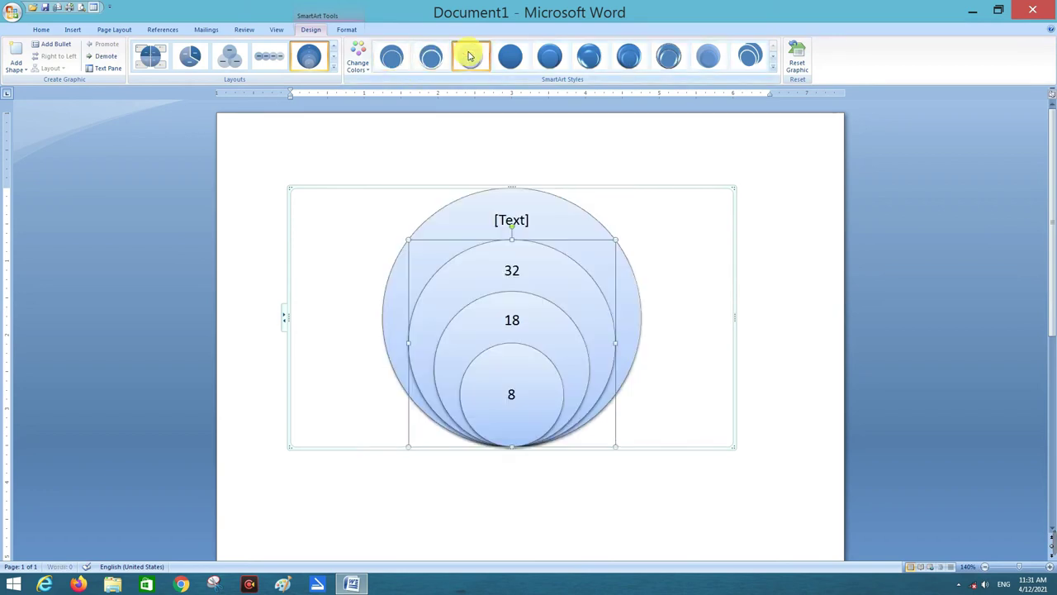
click(550, 56)
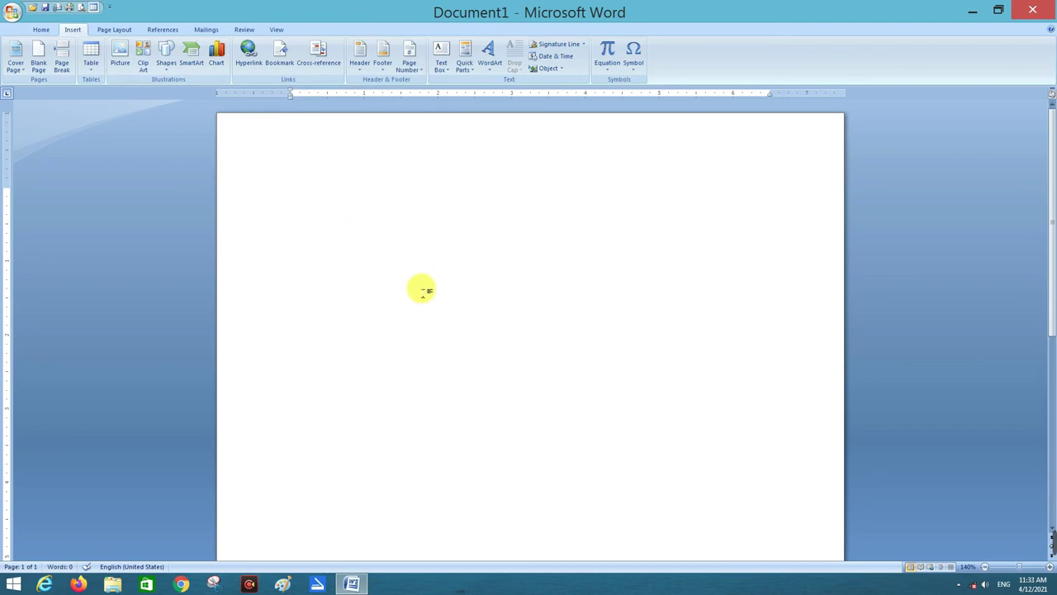
Insert a plain Line chart from the Line category of the chart types
click(218, 63)
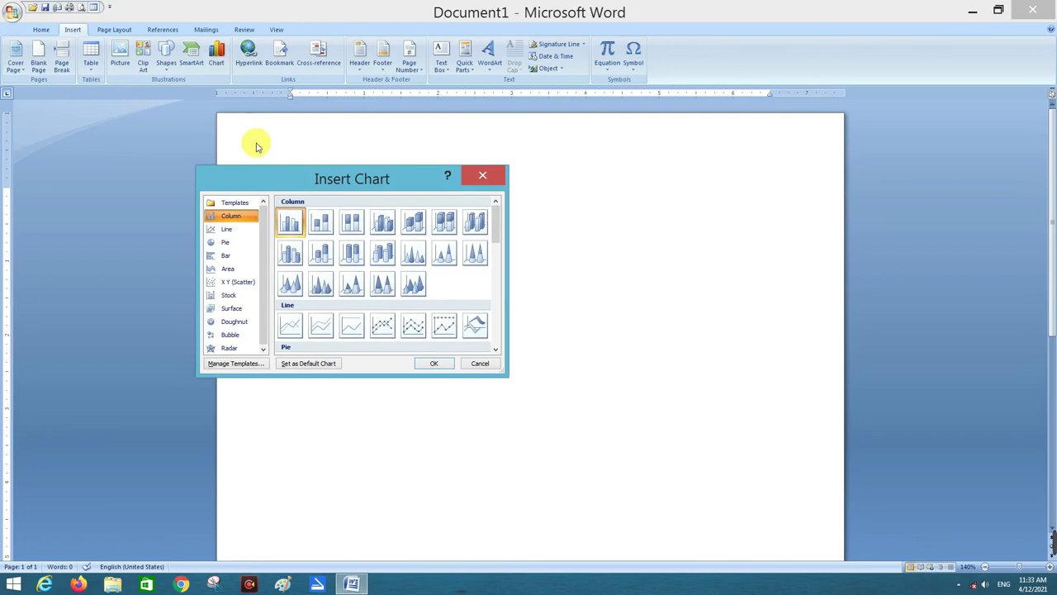
click(255, 258)
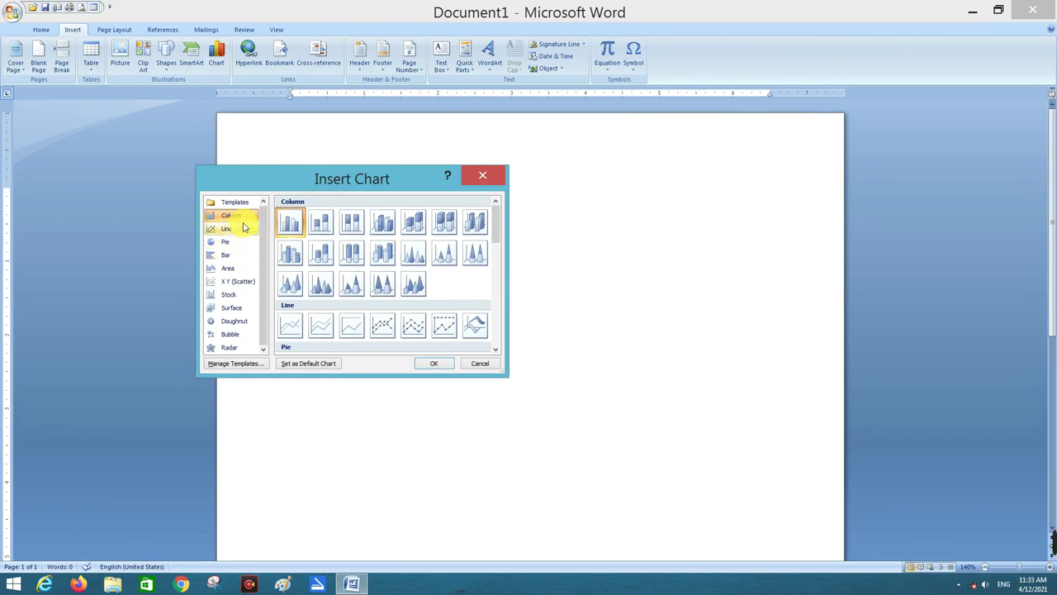
click(243, 234)
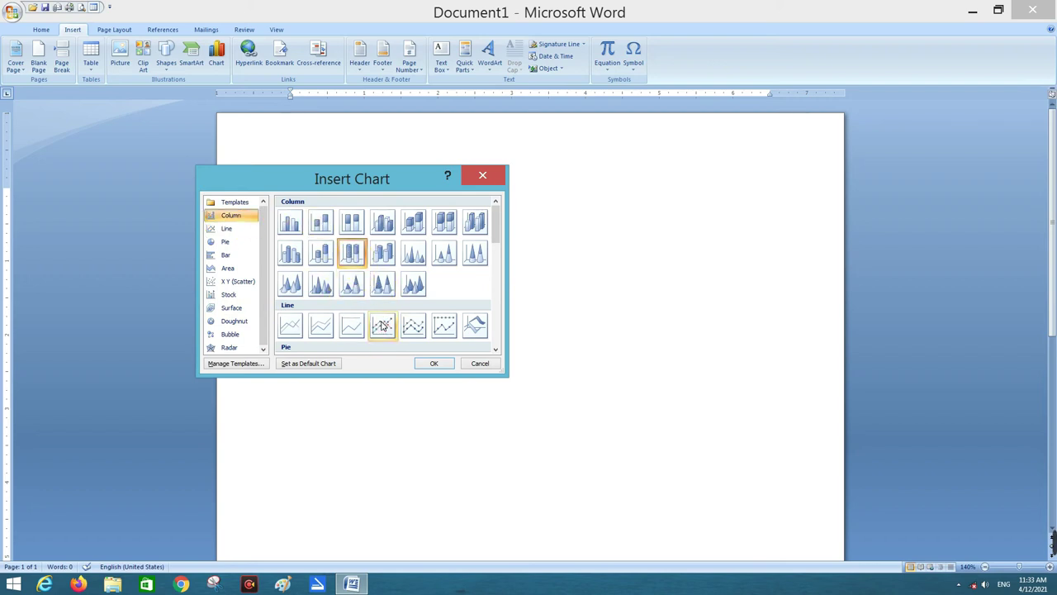
click(351, 326)
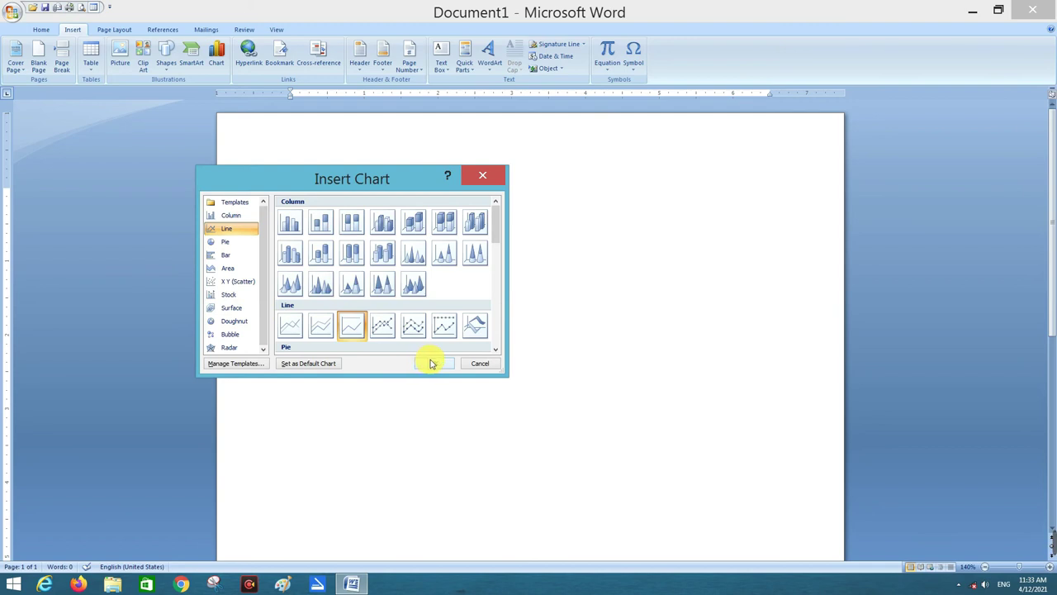
click(431, 365)
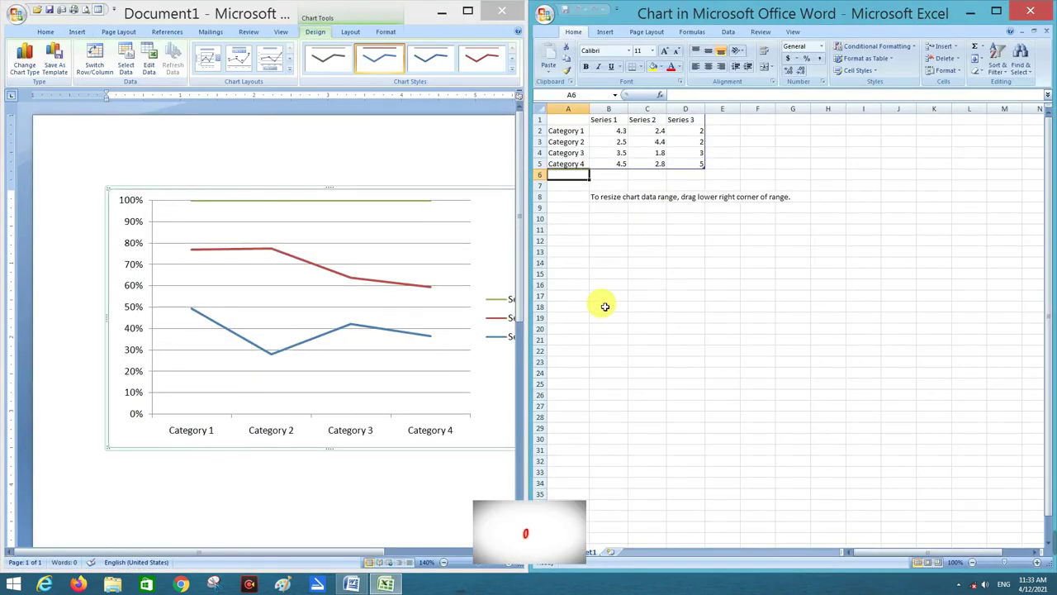
click(611, 263)
click(567, 189)
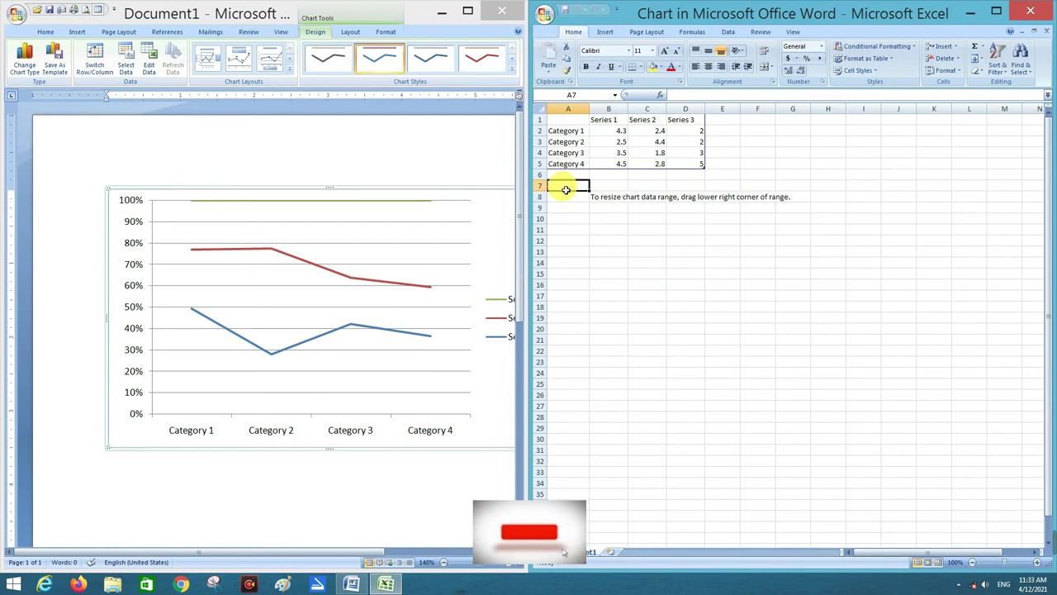
click(618, 177)
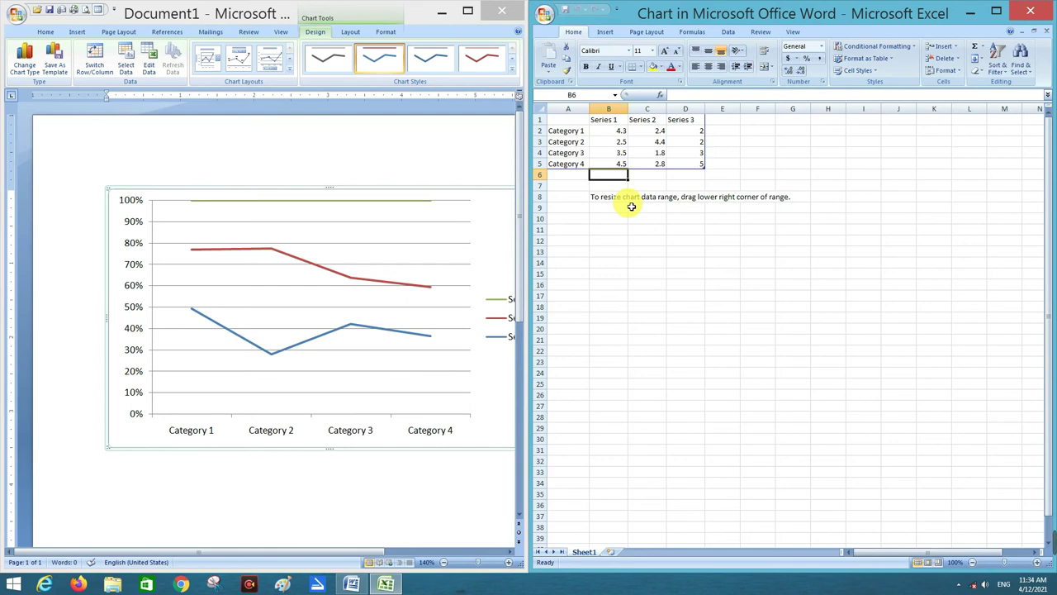
click(616, 155)
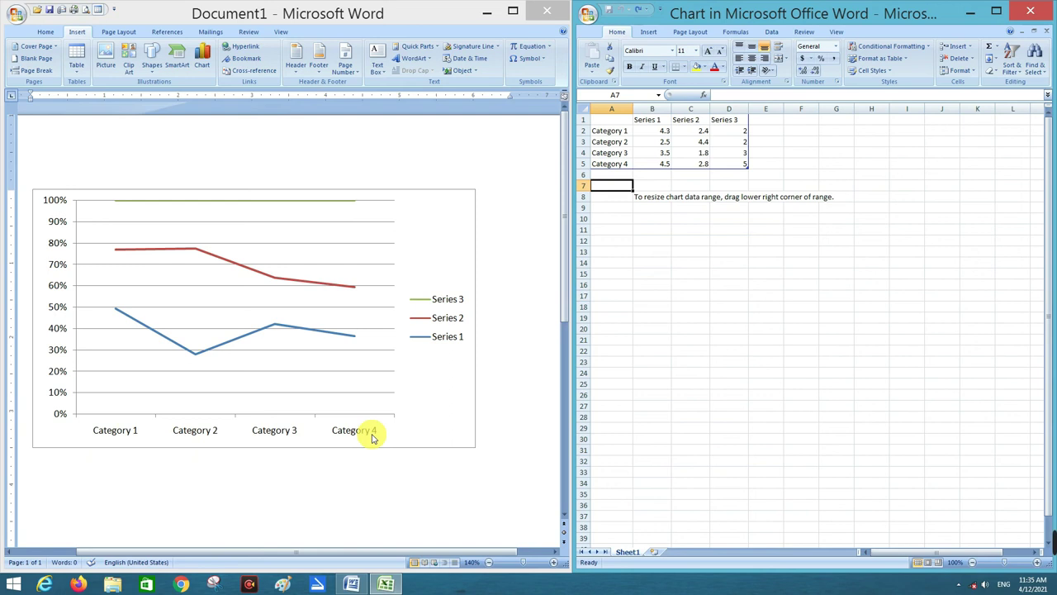
Enter 25.5 in cell B2 and 52.52 in cell C4 so the chart redraws
click(669, 132)
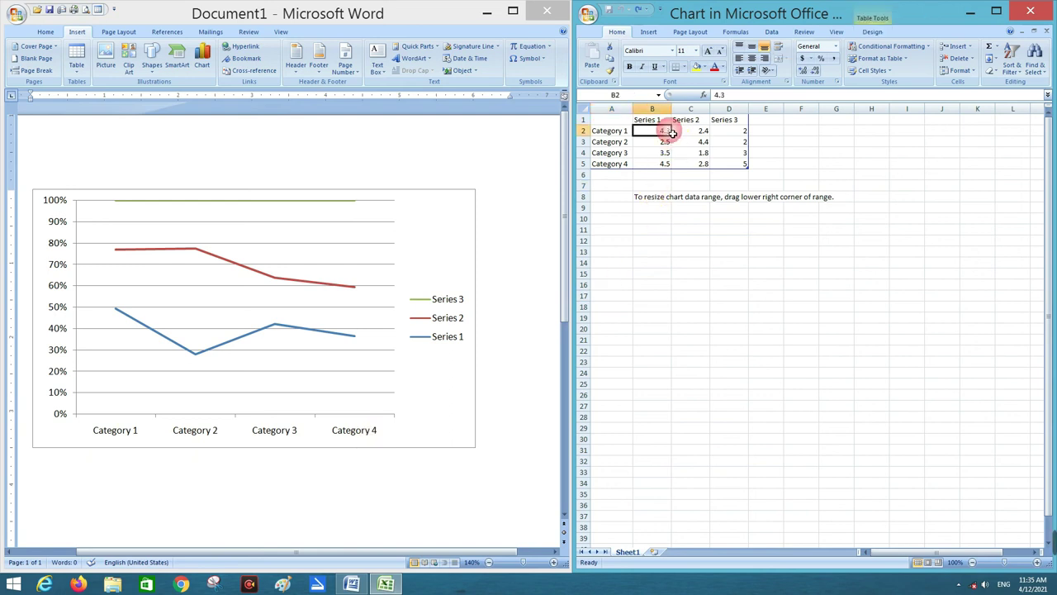
click(670, 132)
click(674, 141)
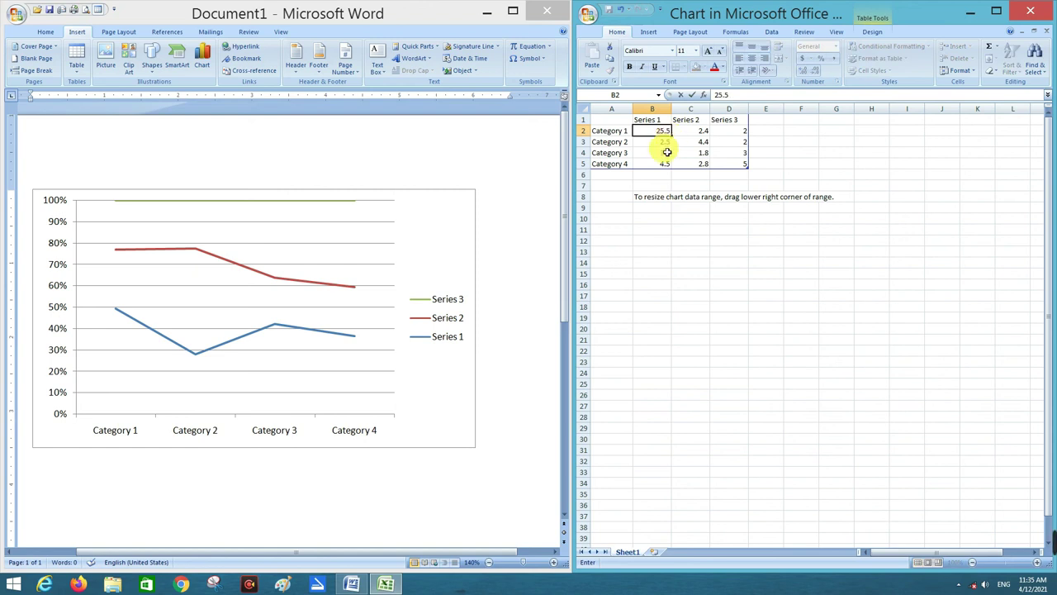
click(692, 153)
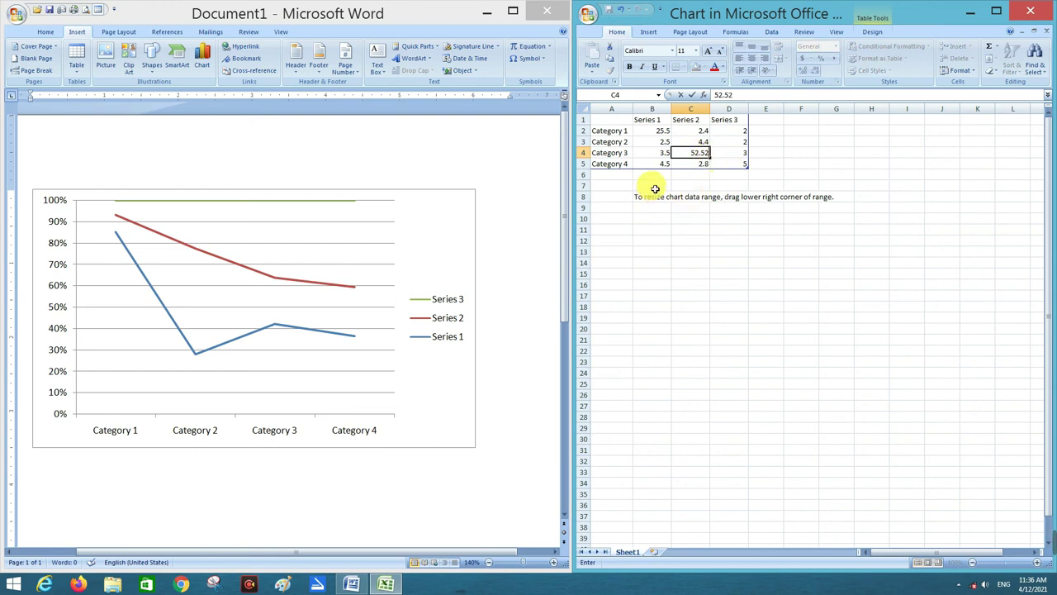
text(52.52)
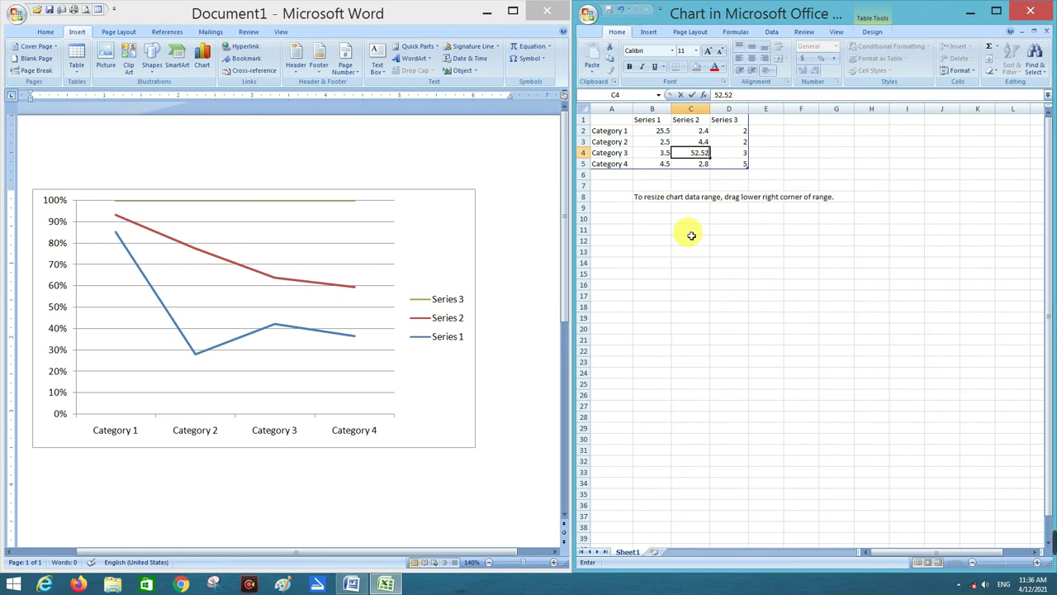
click(691, 231)
click(689, 285)
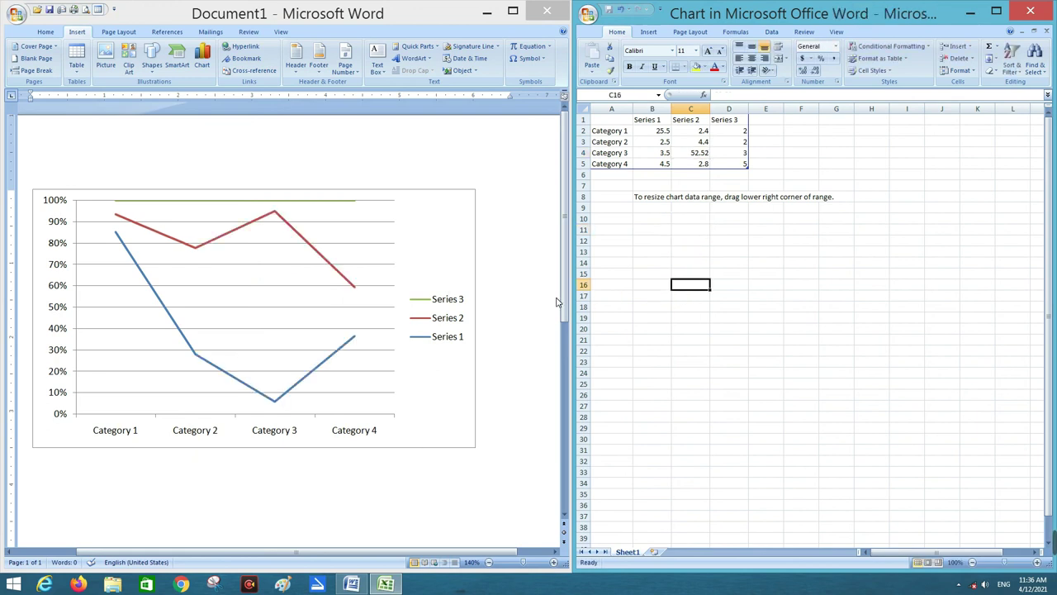
click(690, 175)
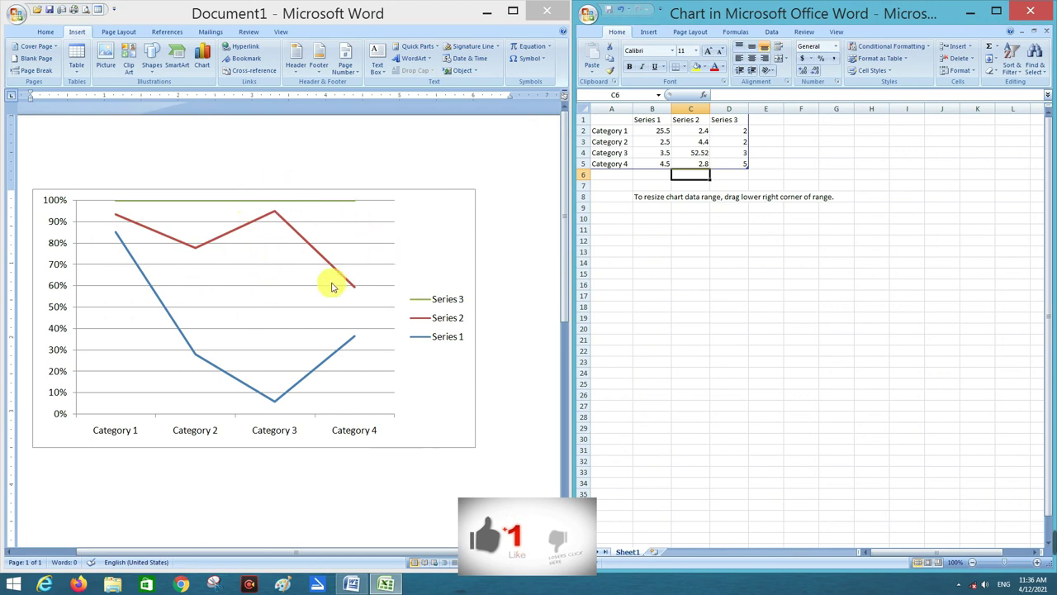
Back in Word, select the line chart and delete it from the page
click(653, 262)
click(527, 214)
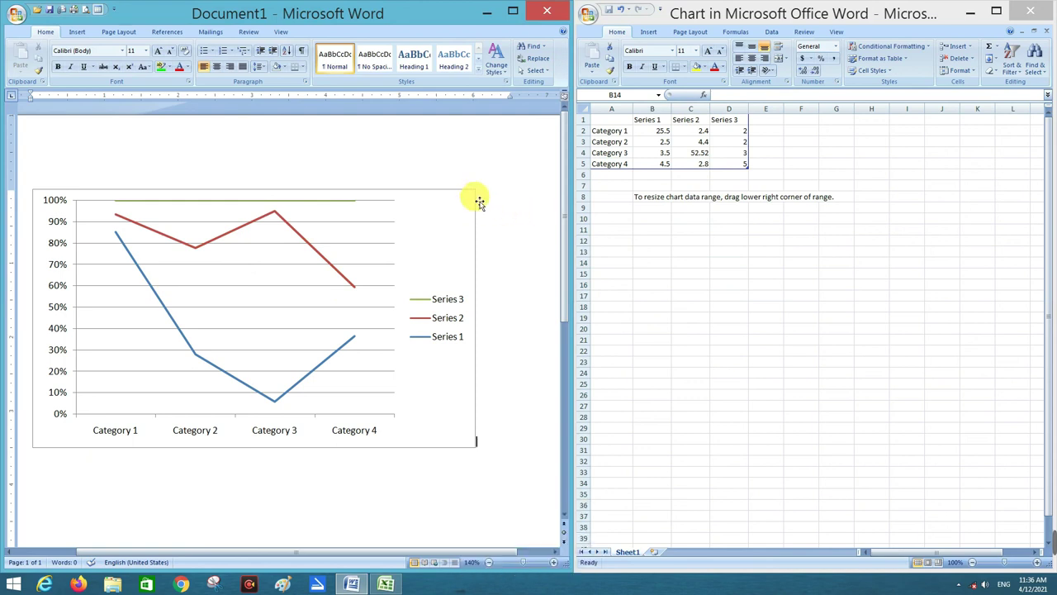
click(479, 201)
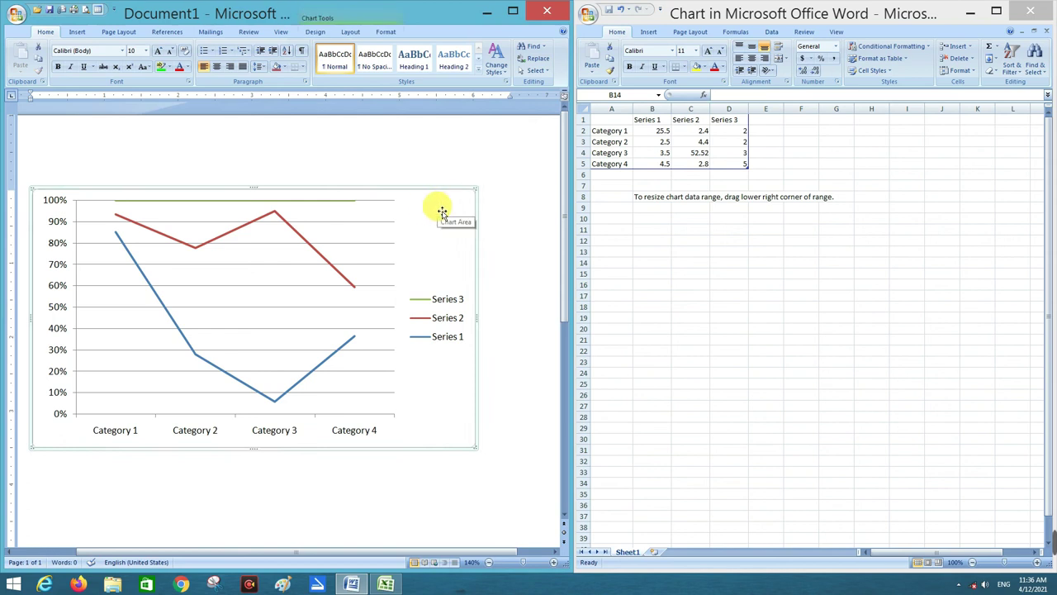
key(Delete)
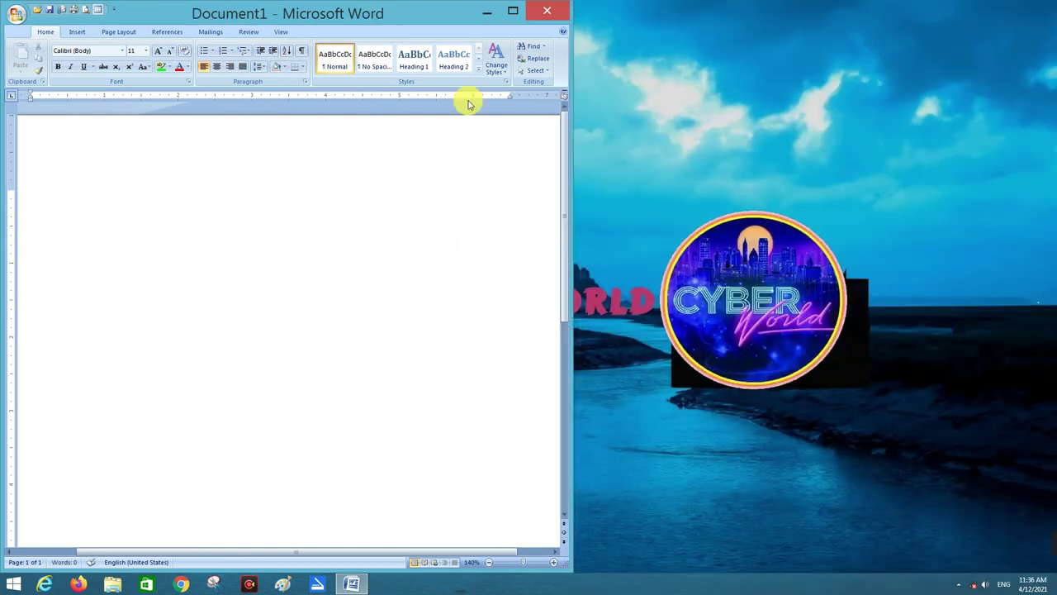
Maximize the Word window to full screen and return to the Insert tab
click(510, 14)
click(73, 29)
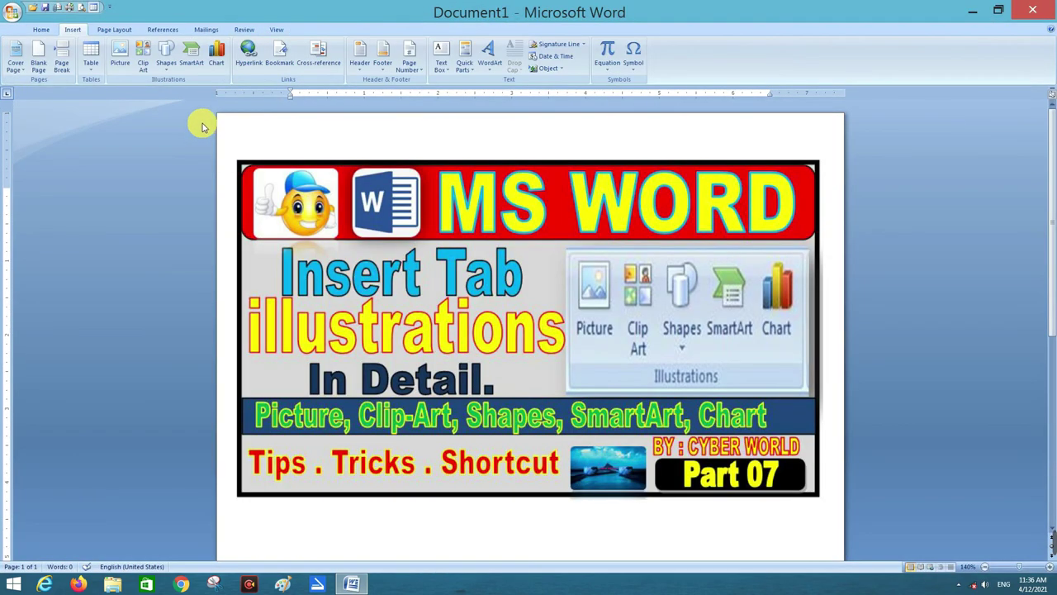